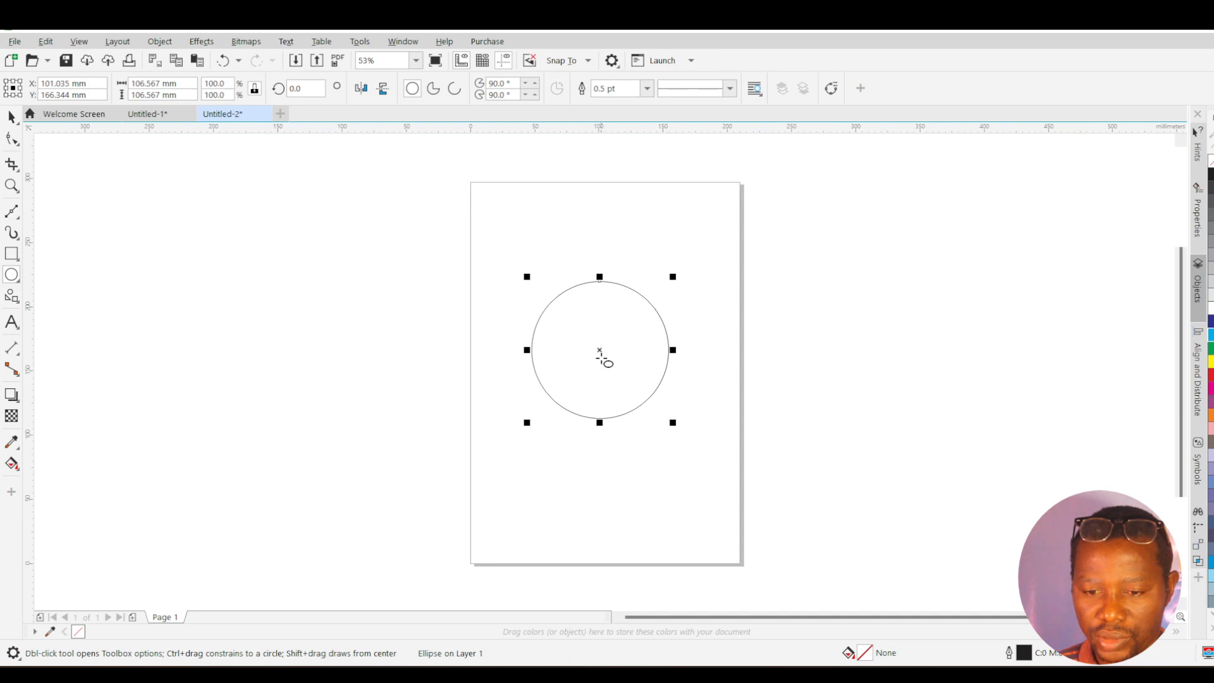
- Move the circle up on the page to about X 105 mm, Y 204 mm, and deselect it
left_click_drag(600, 350, 605, 303)
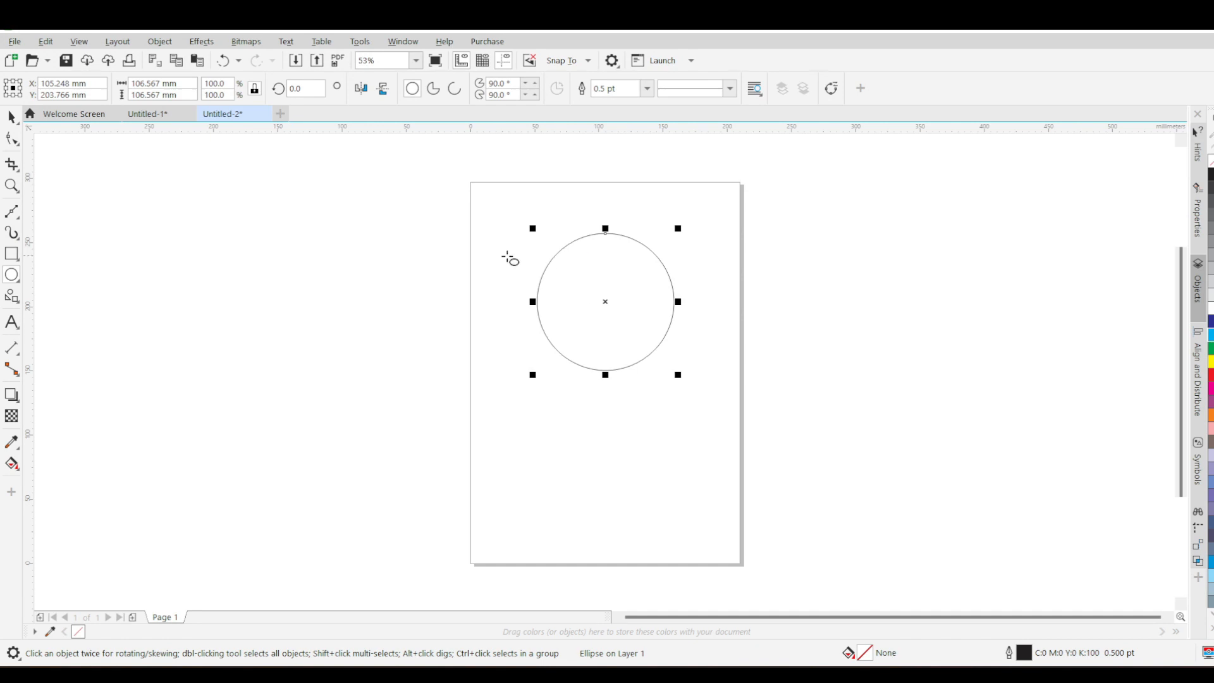
left_click(12, 118)
left_click(865, 283)
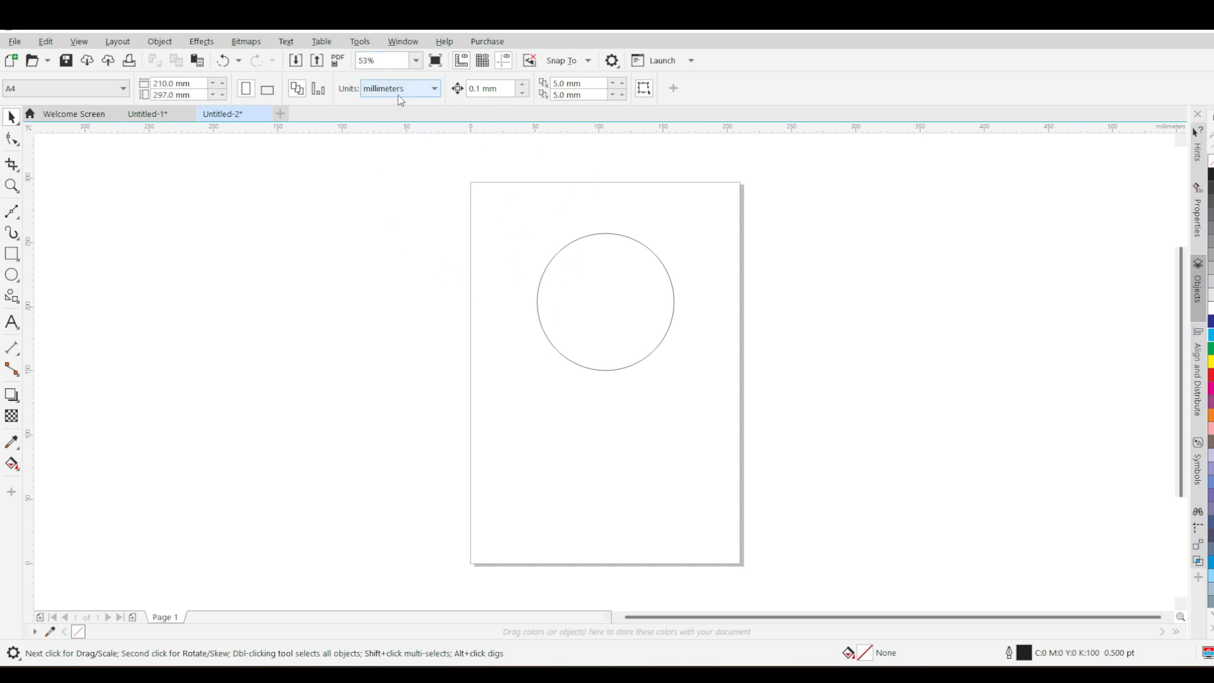
- Change the document's measurement units to inches
left_click(416, 95)
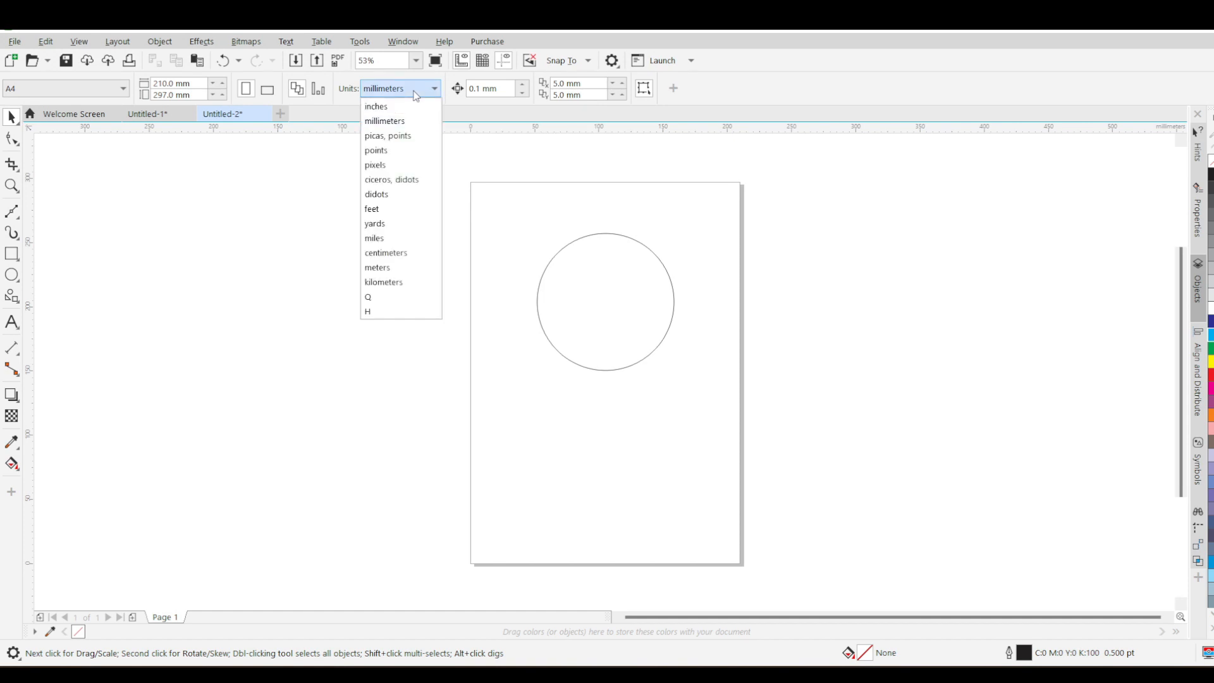
left_click(390, 113)
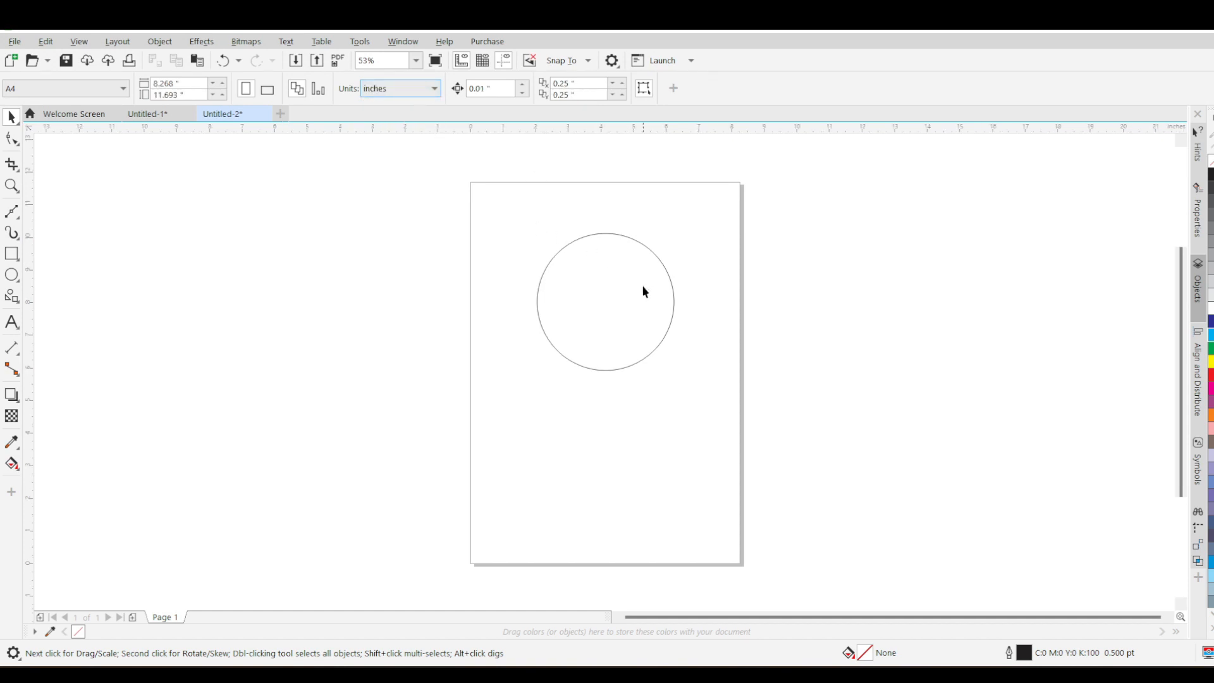
- Create a concentric copy of the circle scaled to 120% by adding 20 to its scale factor
scroll(643, 291, "up", 2)
left_click(629, 196)
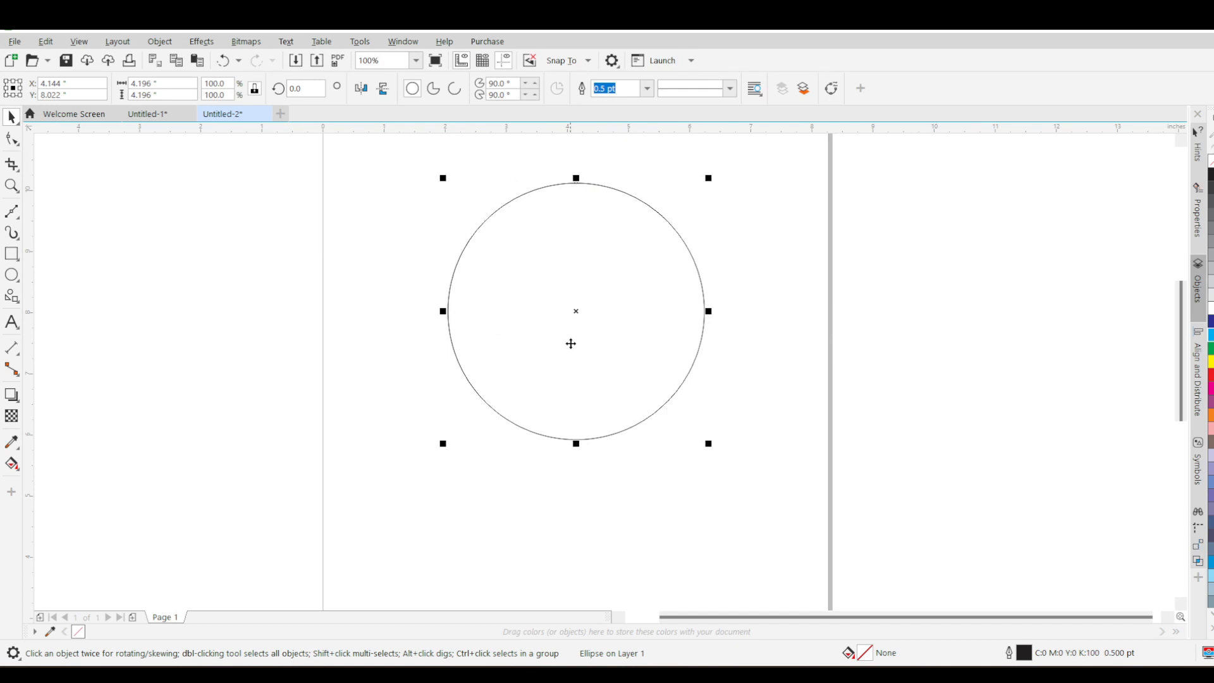
left_click(225, 96)
key("Right")
type("+20")
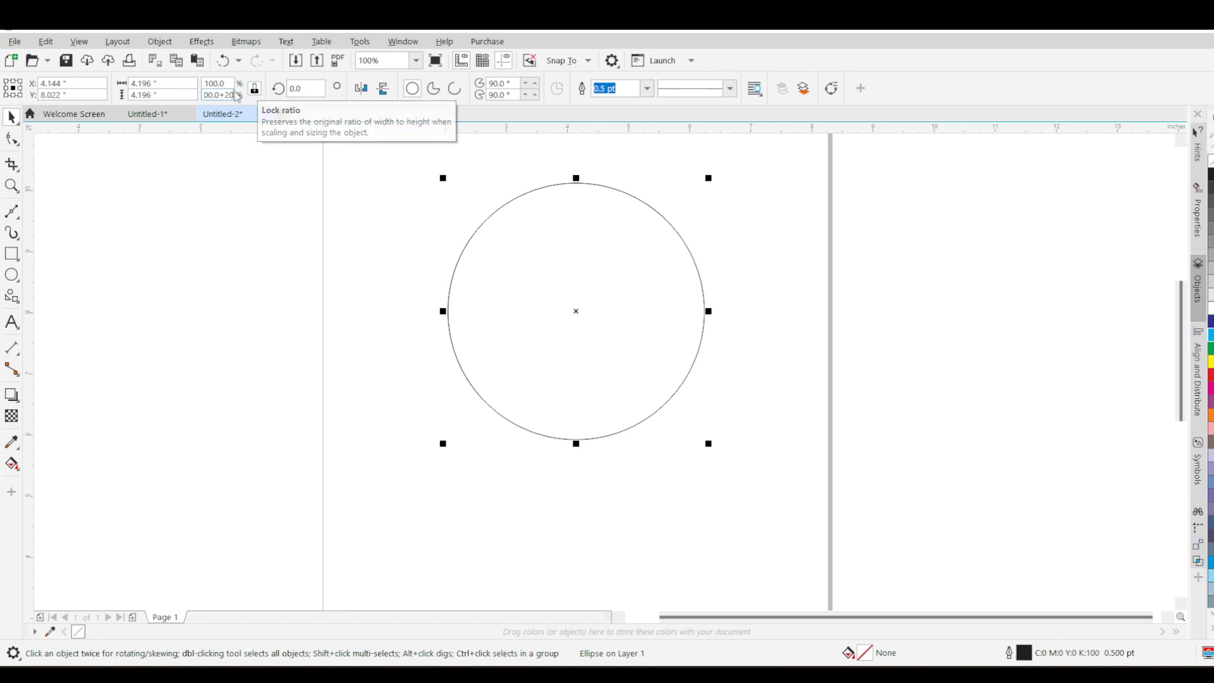
key("Return")
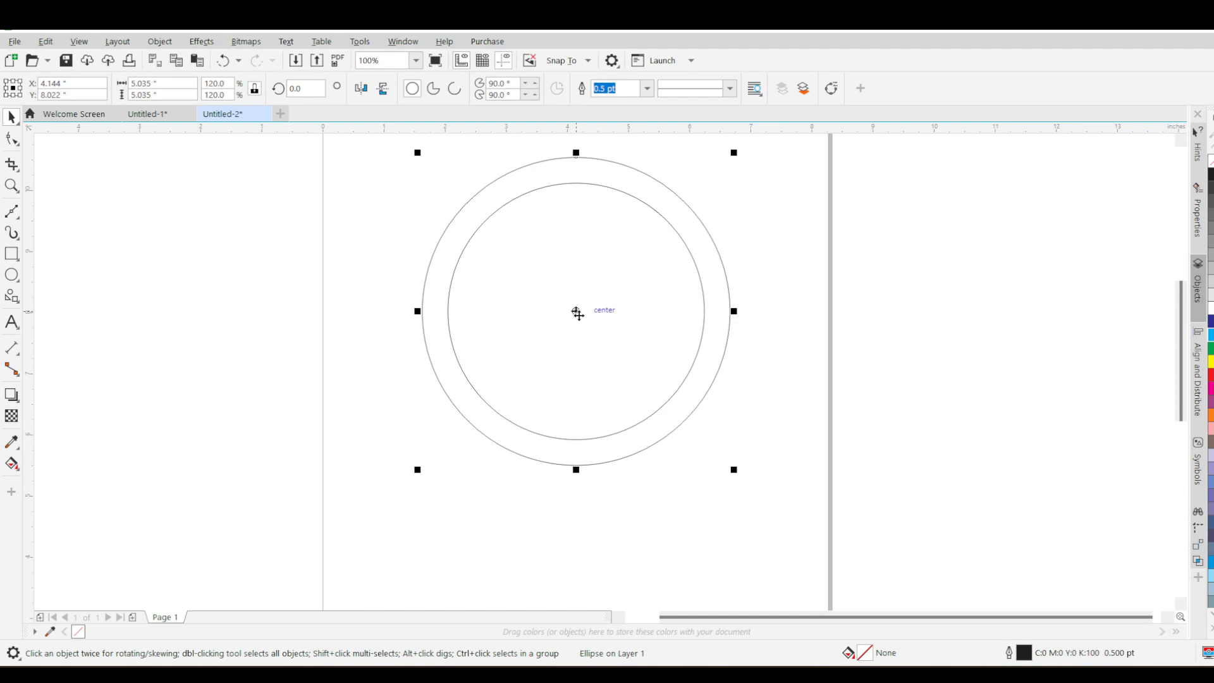
- Move the larger circle to about X 3.51, Y 8.89 in and place a copy of it at about X 3.31, Y 9.18 in
left_click_drag(575, 311, 538, 260)
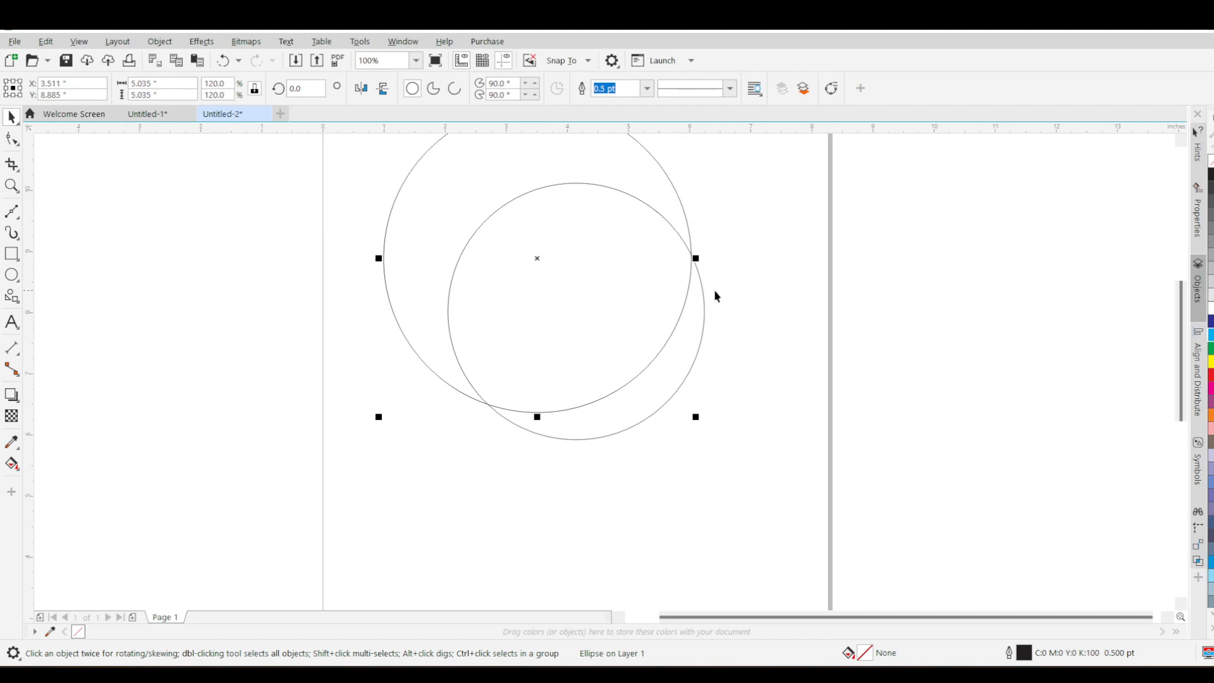
scroll(698, 305, "down", 2)
scroll(650, 225, "up", 2)
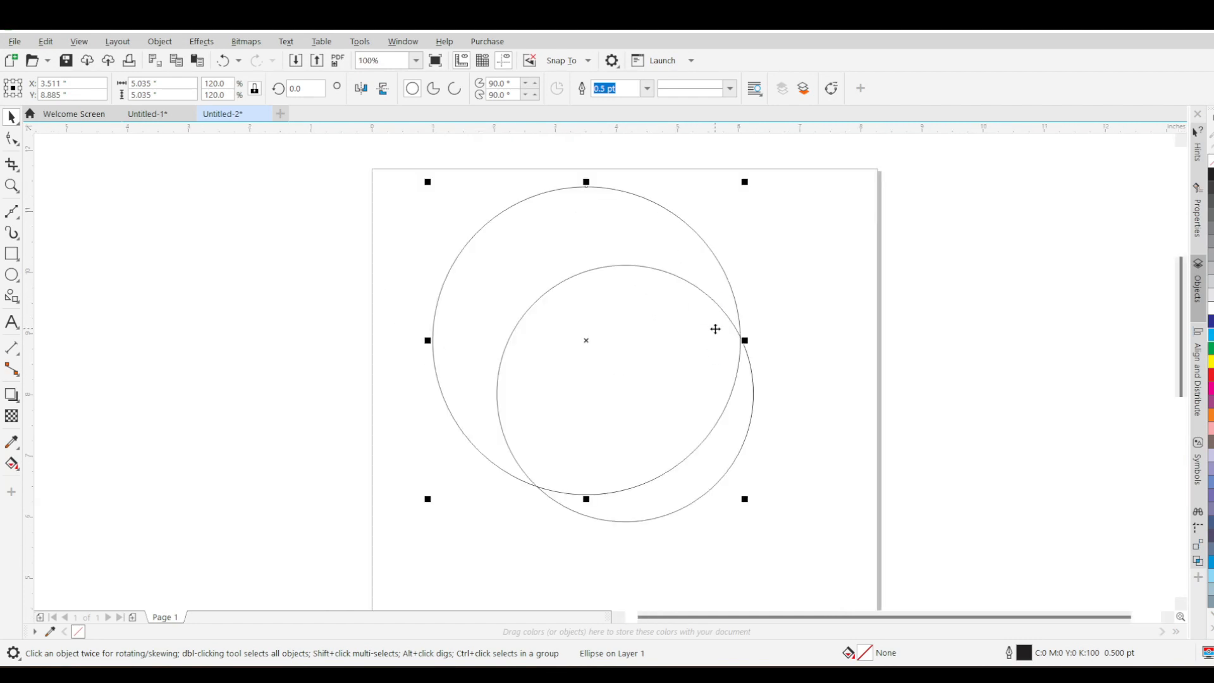
left_click_drag(585, 342, 577, 325)
left_click_drag(577, 332, 577, 330)
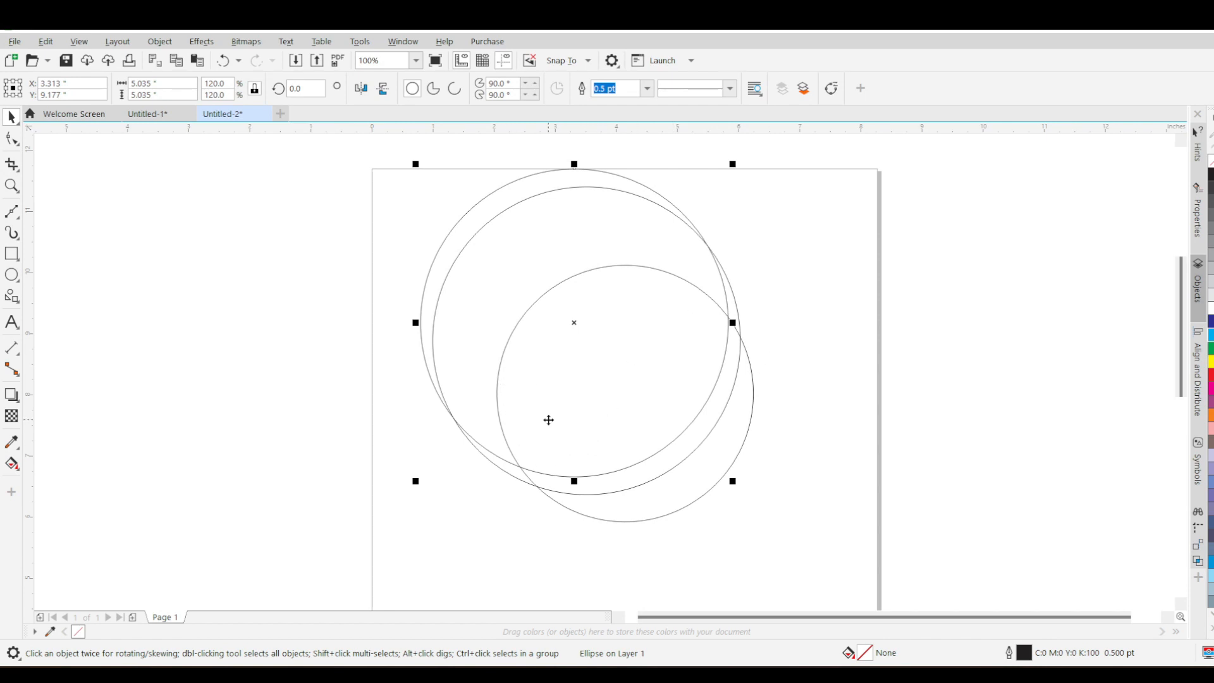
- Draw a three-node Bézier S-curve rising from the circles' lower left, through the small circle, to just past their right edge
left_click(11, 213)
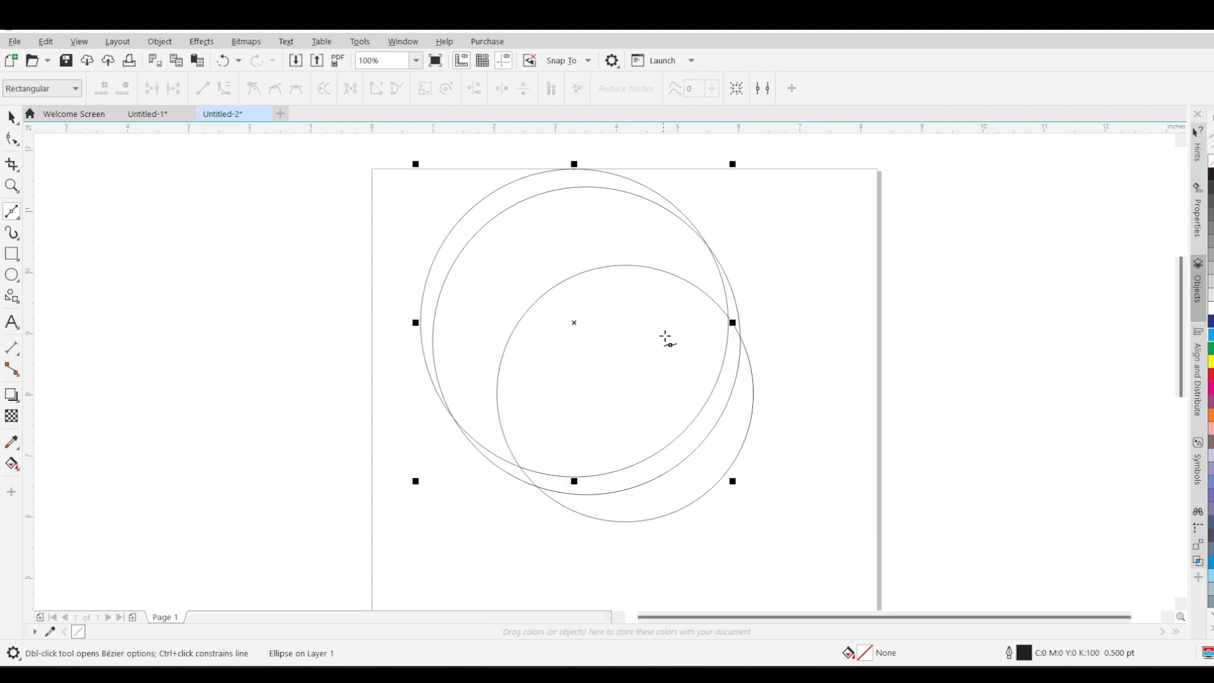
left_click(489, 430)
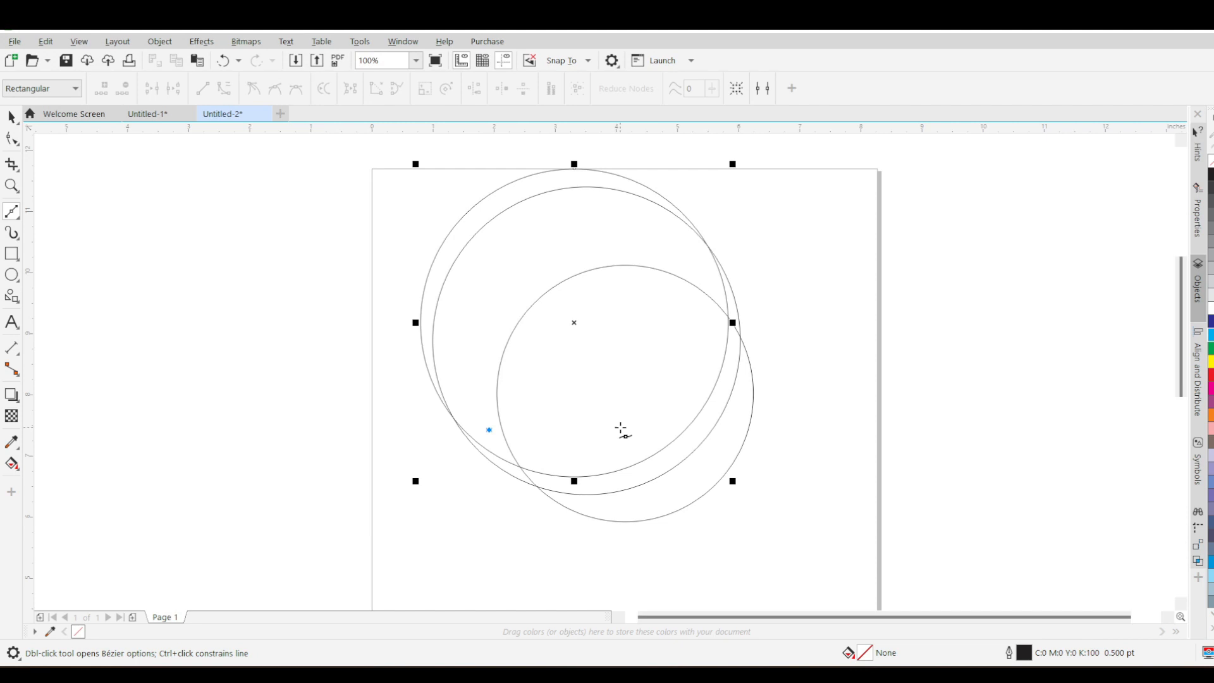
left_click_drag(627, 414, 675, 368)
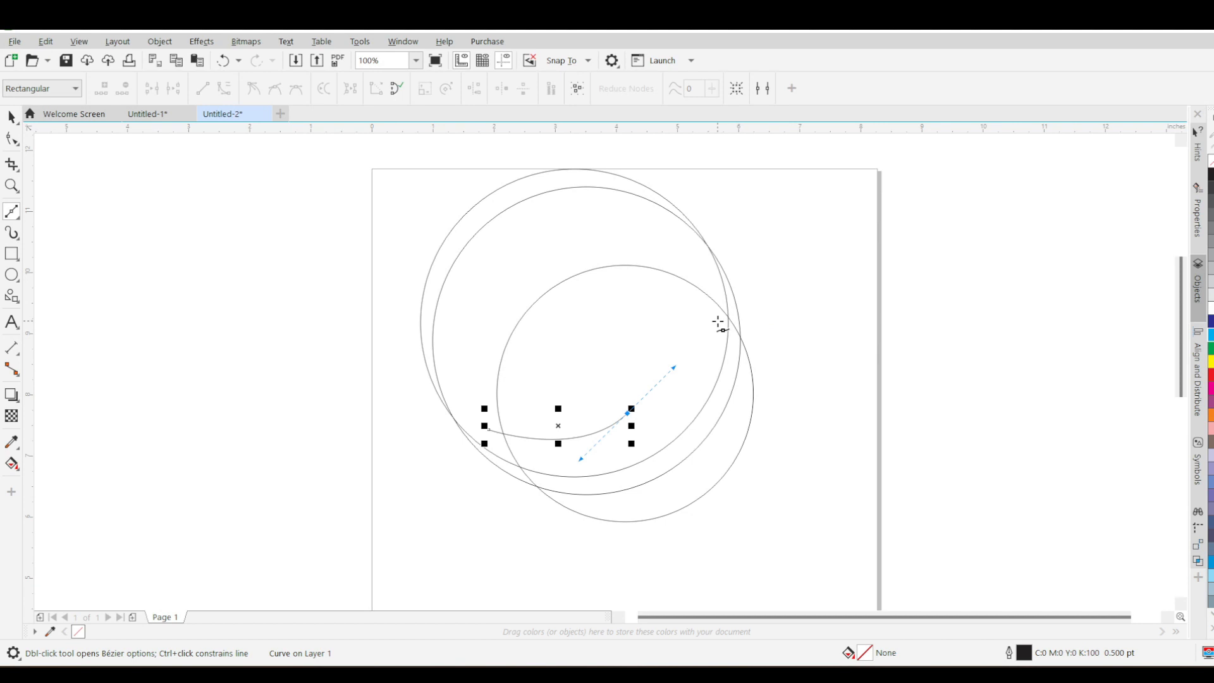
scroll(727, 324, "up", 3)
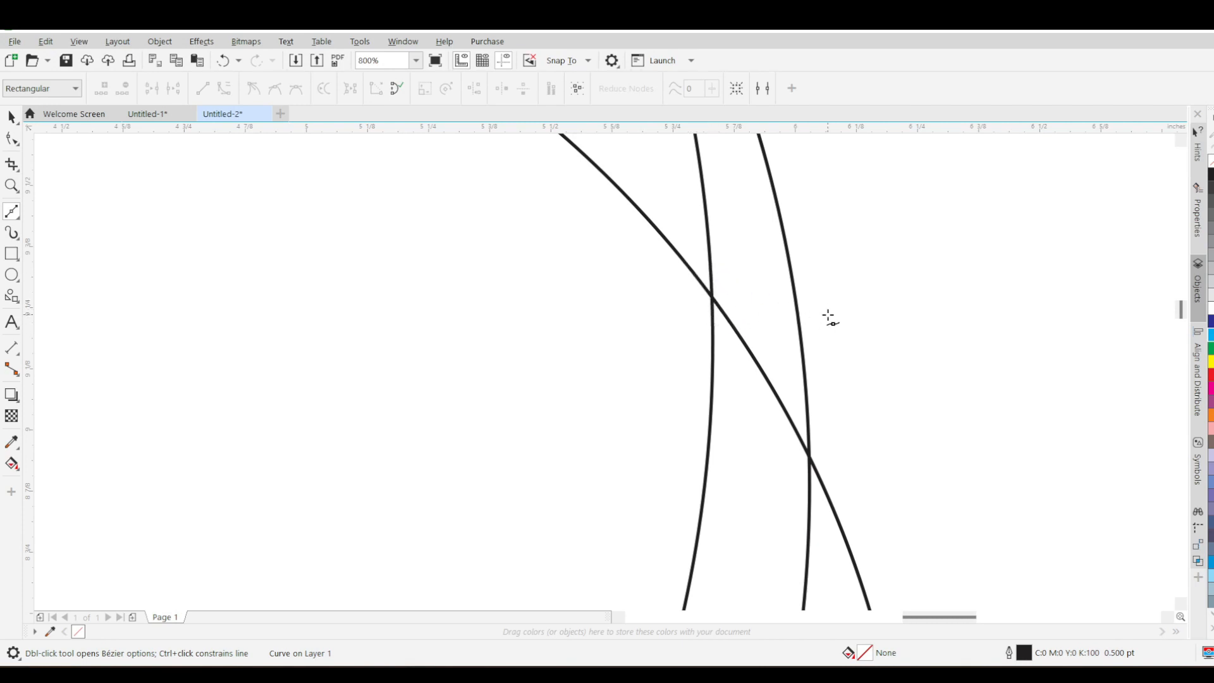
left_click_drag(821, 279, 1092, 287)
key("Escape")
scroll(807, 319, "down", 5)
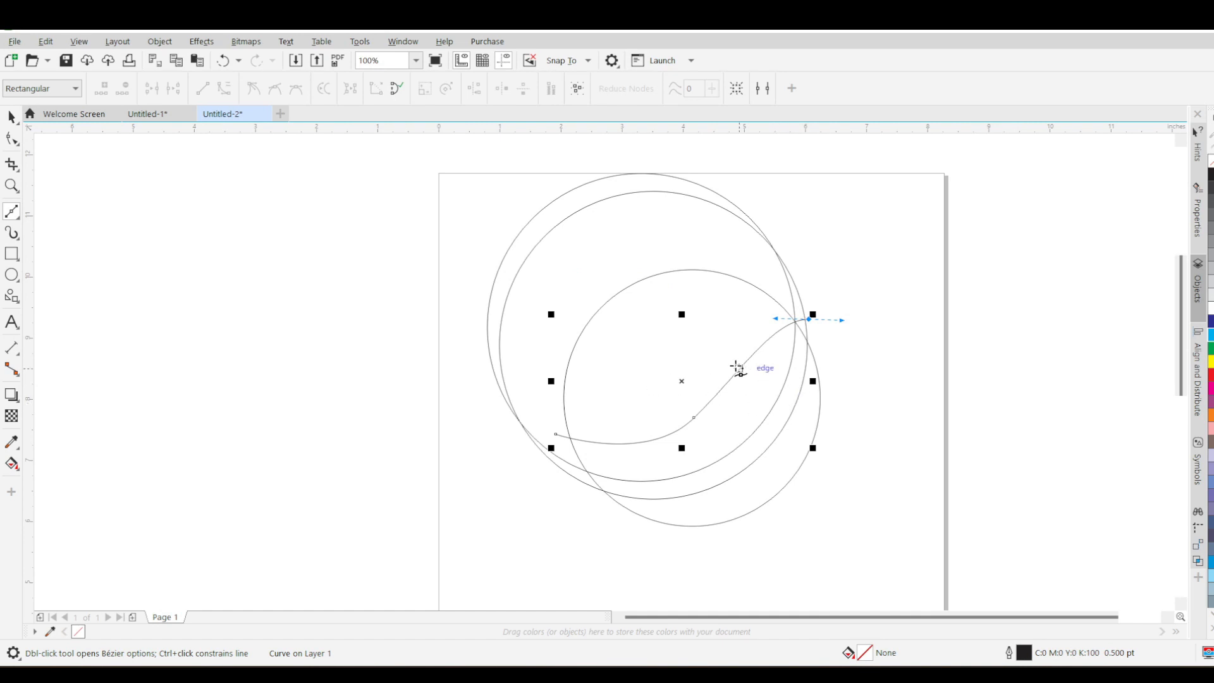
- Reshape the S-curve by moving its upper end node outside the circles, shifting its middle node up and right, and steepening that node's handles
scroll(738, 369, "up", 2)
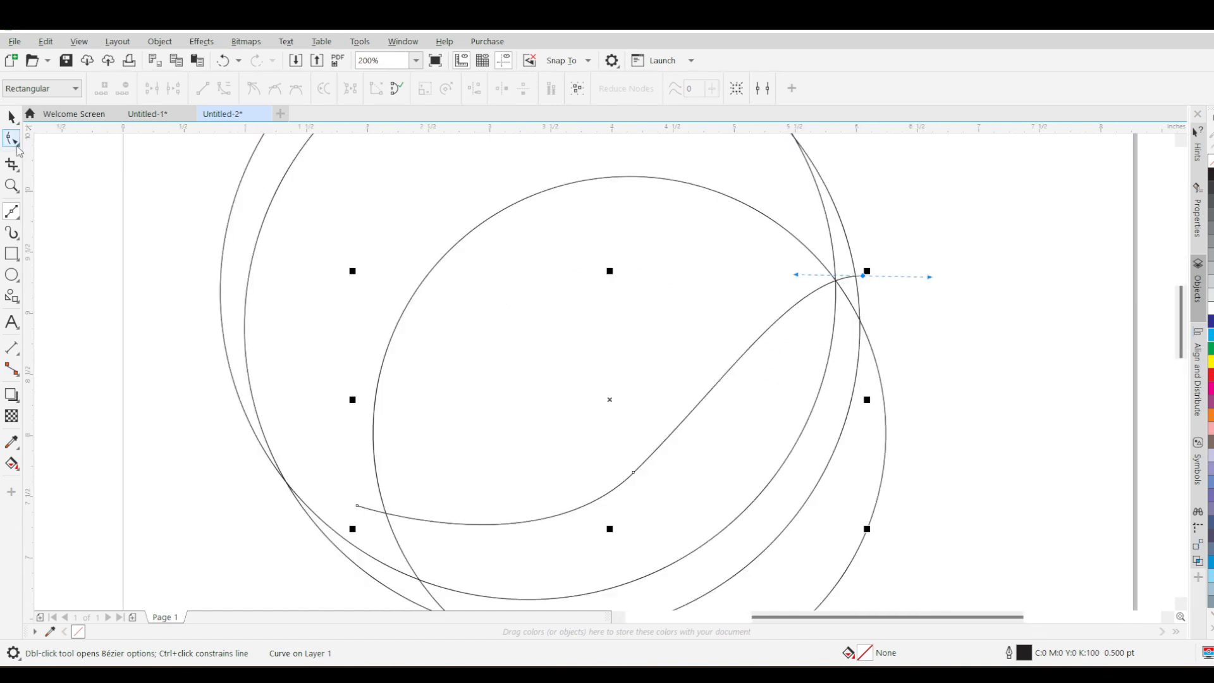
left_click(14, 140)
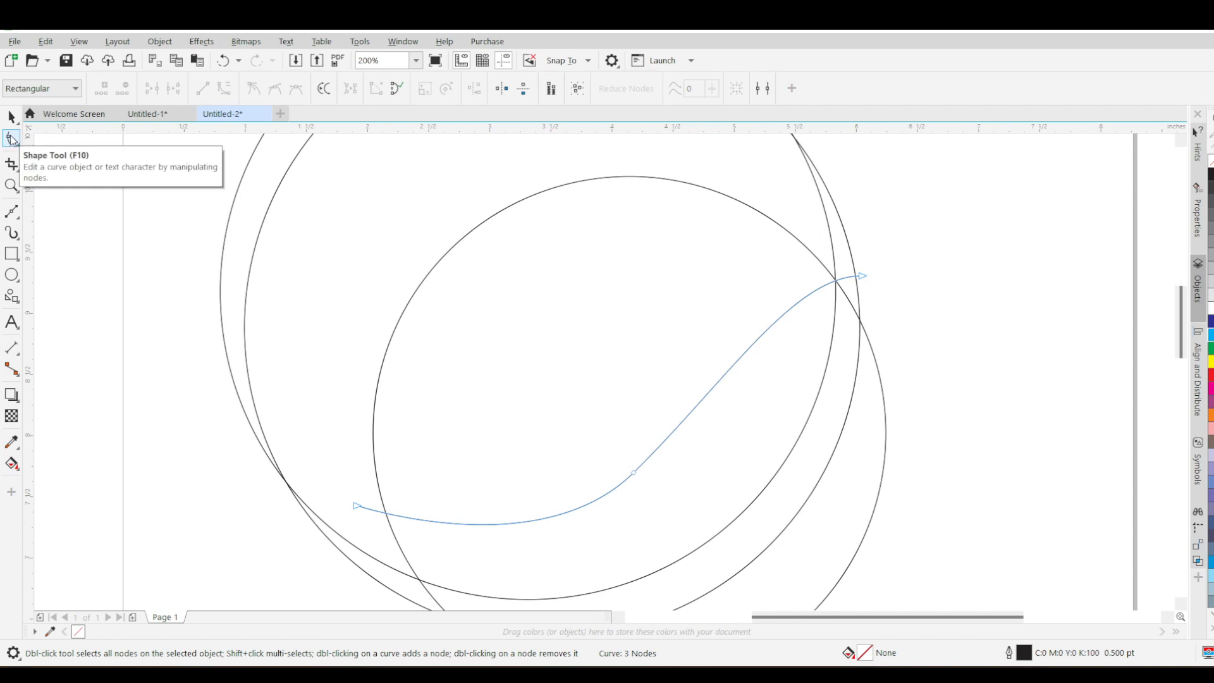
left_click_drag(863, 276, 903, 253)
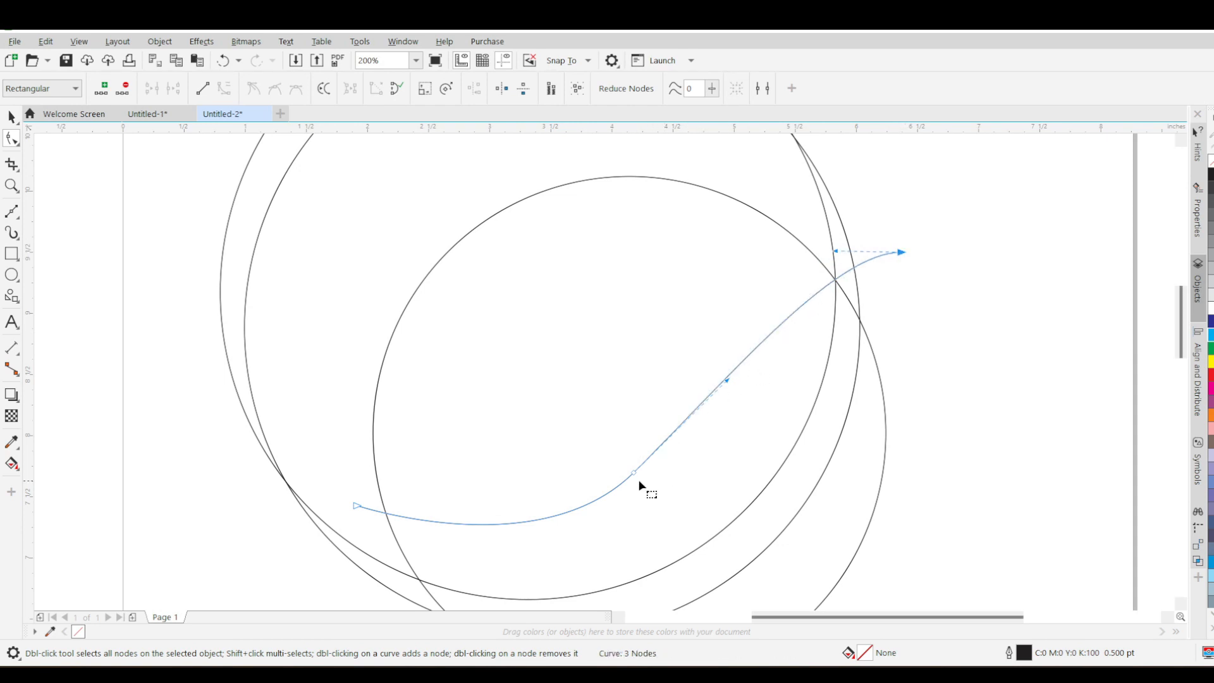
left_click_drag(635, 475, 666, 454)
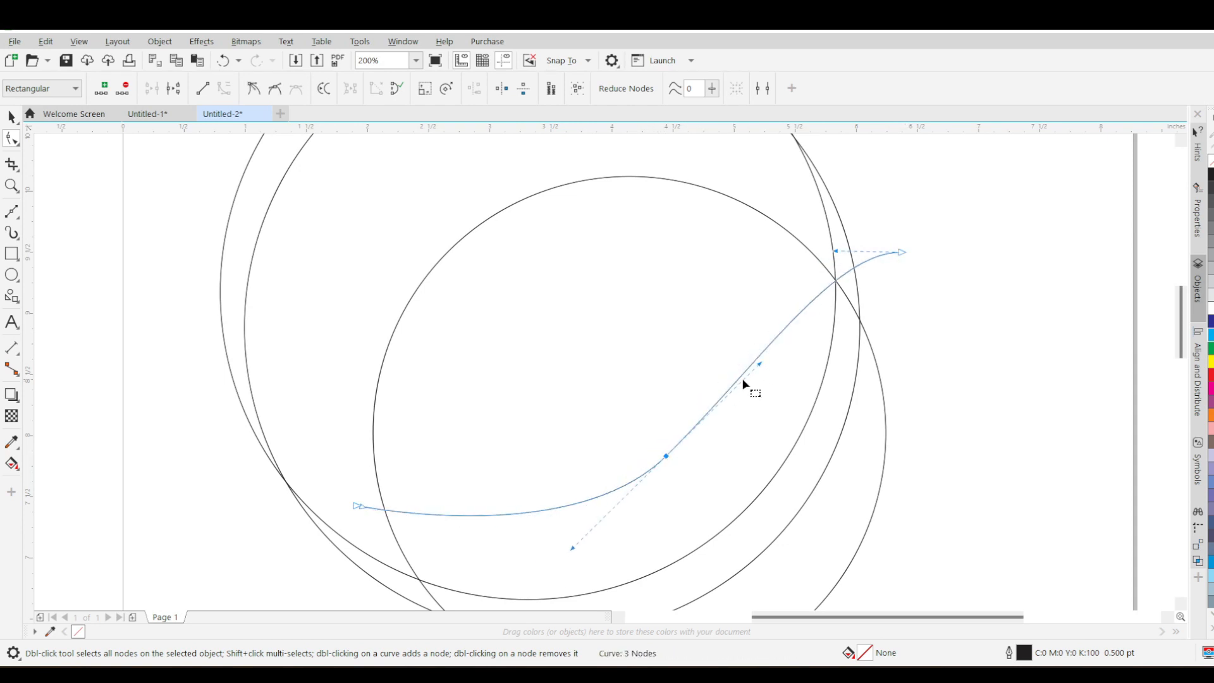
left_click_drag(762, 365, 730, 377)
left_click_drag(606, 542, 586, 560)
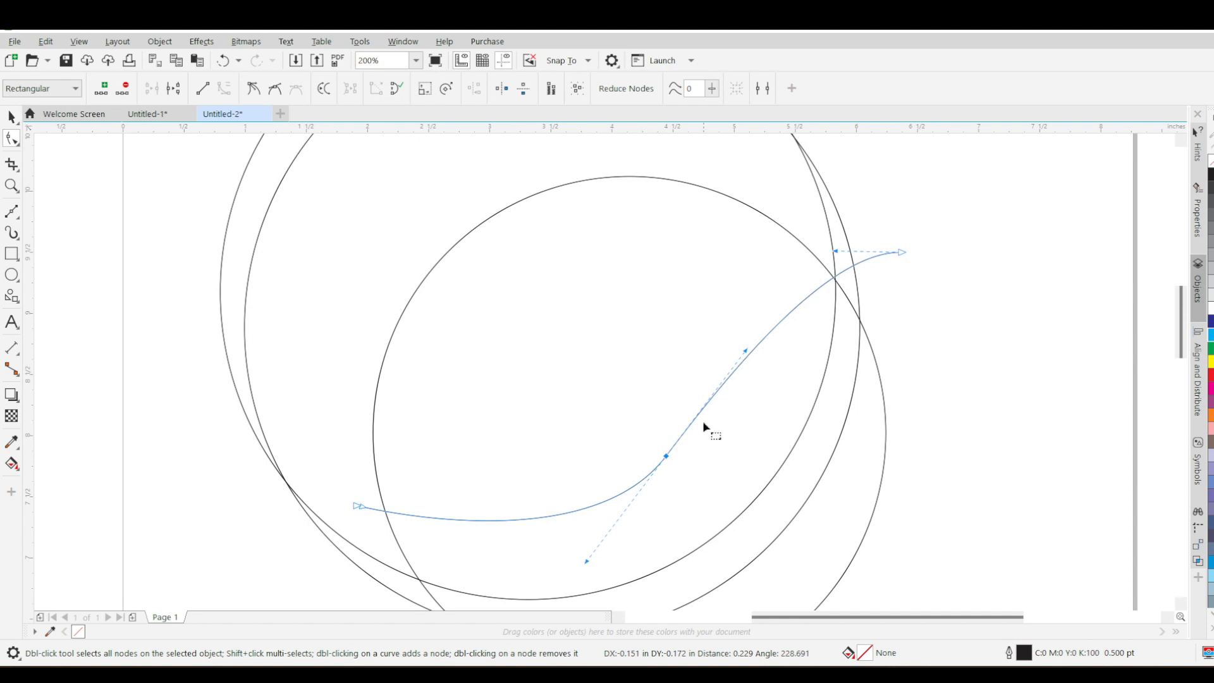
left_click_drag(744, 351, 748, 346)
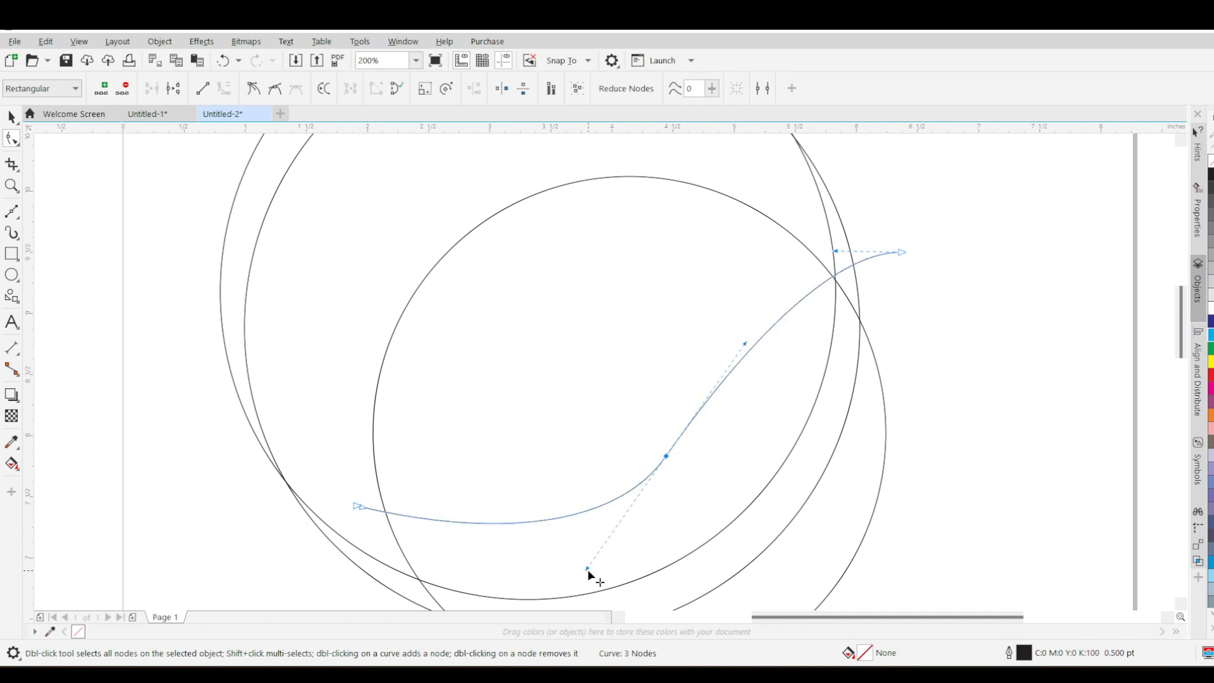
- Fine-tune the S-curve by raising its lower-left end node slightly and adjusting the middle node's handles for a smoother bend
left_click_drag(358, 505, 354, 495)
left_click_drag(580, 569, 569, 571)
scroll(542, 407, "down", 1)
left_click_drag(446, 452, 446, 453)
scroll(688, 355, "up", 3)
left_click_drag(701, 236, 706, 246)
scroll(704, 294, "down", 2)
left_click(532, 460)
mouse_move(432, 574)
left_mouse_down()
mouse_move(412, 568)
mouse_move(414, 555)
mouse_move(416, 568)
left_mouse_up()
left_click_drag(647, 352, 624, 356)
scroll(659, 383, "down", 1)
left_click(737, 370)
scroll(602, 425, "up", 1)
scroll(745, 373, "down", 1)
key("space")
left_click_drag(691, 372, 684, 356)
key("Escape")
- Steepen the upper handle of the S-curve's middle node and deepen the lower bend, then deselect the curve
left_click(670, 392)
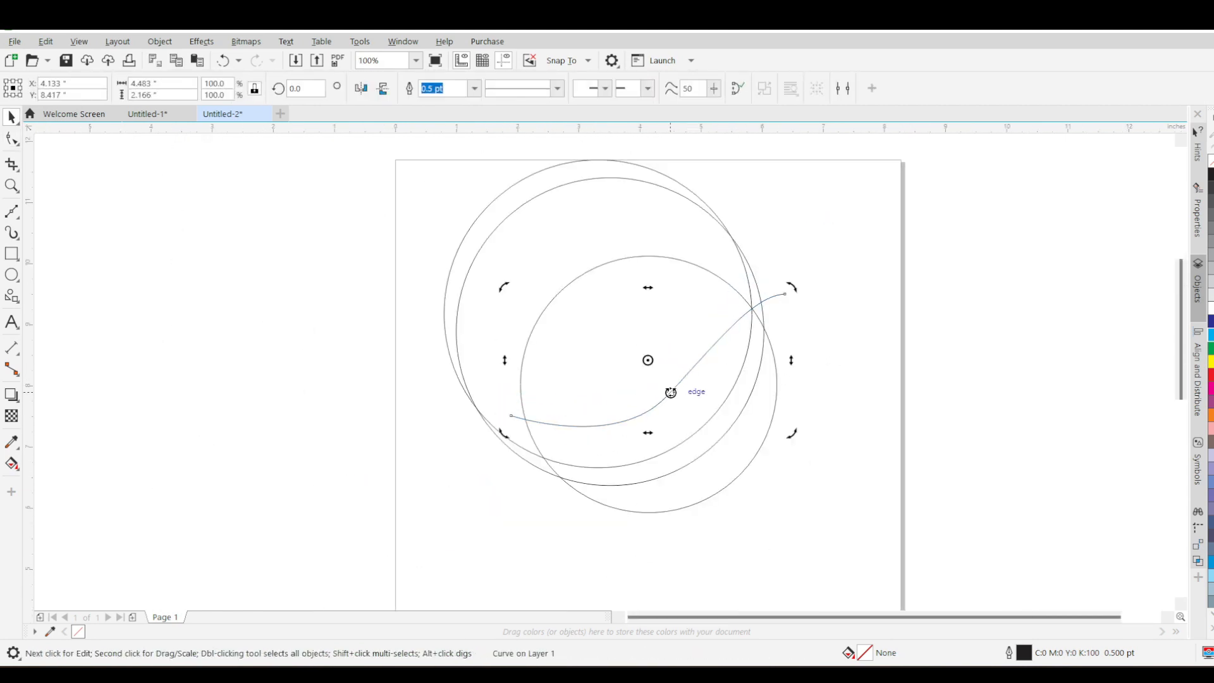
left_click(13, 140)
left_click_drag(731, 355, 719, 332)
left_click_drag(590, 450, 613, 458)
left_click(12, 118)
left_click(706, 307)
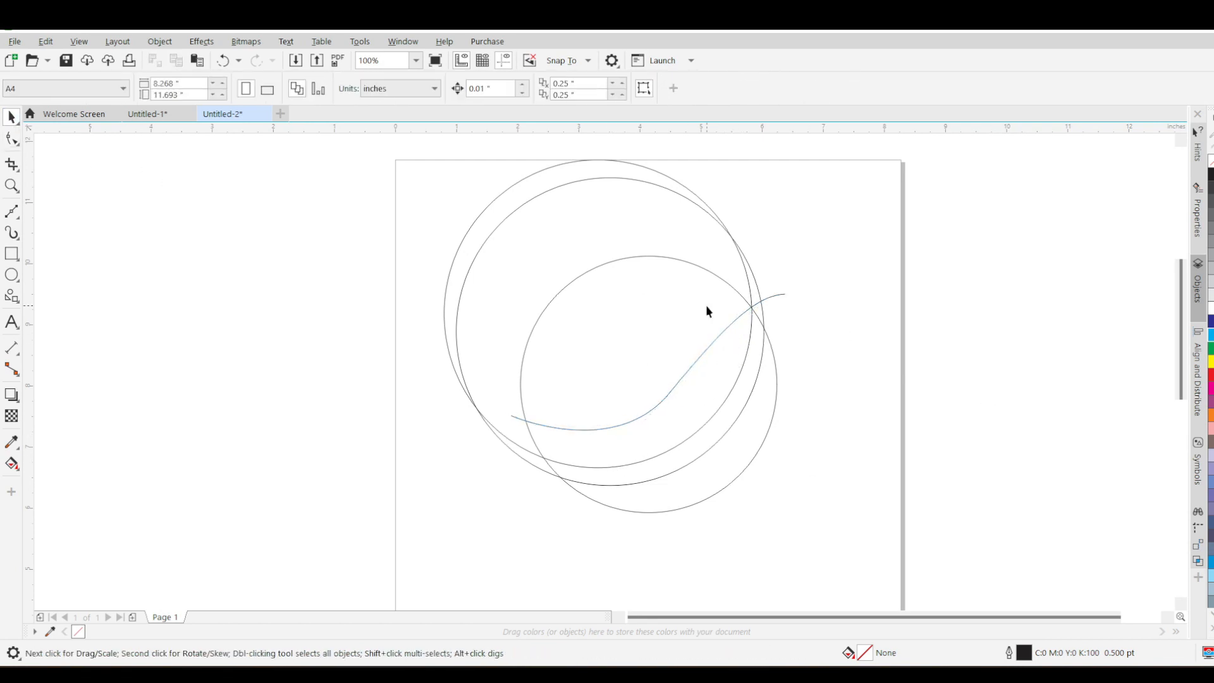
- Place two copies of the S-curve above the original, at about X 4.01, Y 8.64 in and X 3.99, Y 9.04 in
left_click(691, 368)
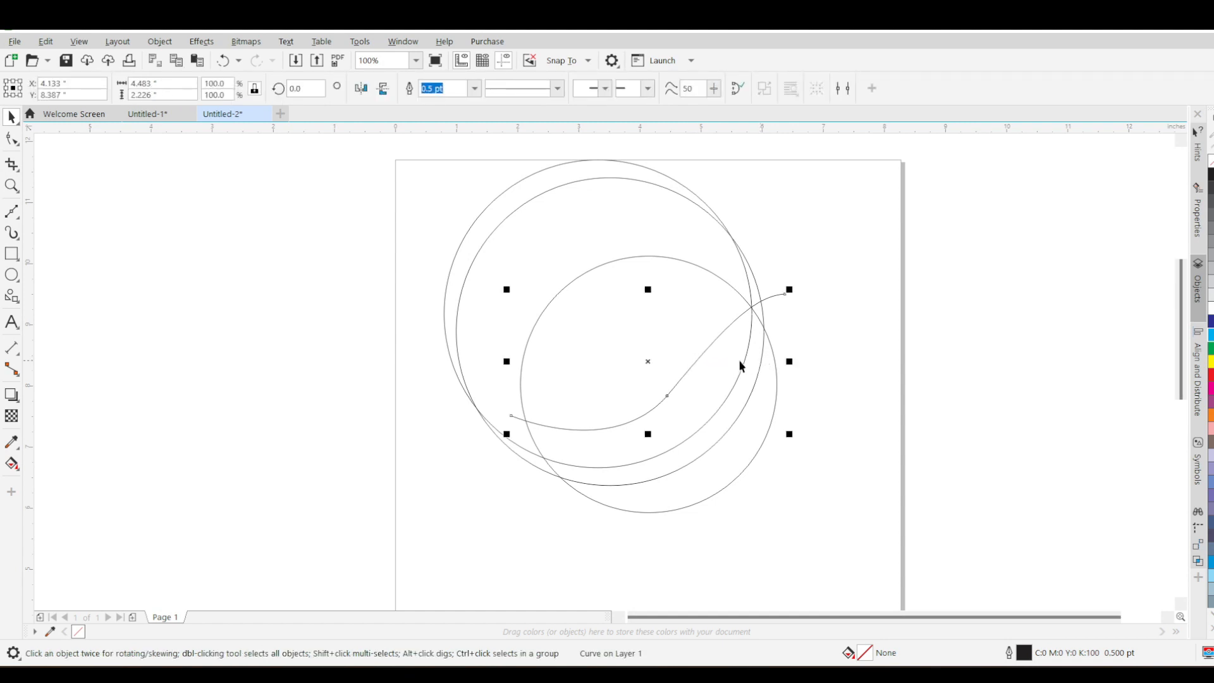
left_click_drag(646, 363, 640, 350)
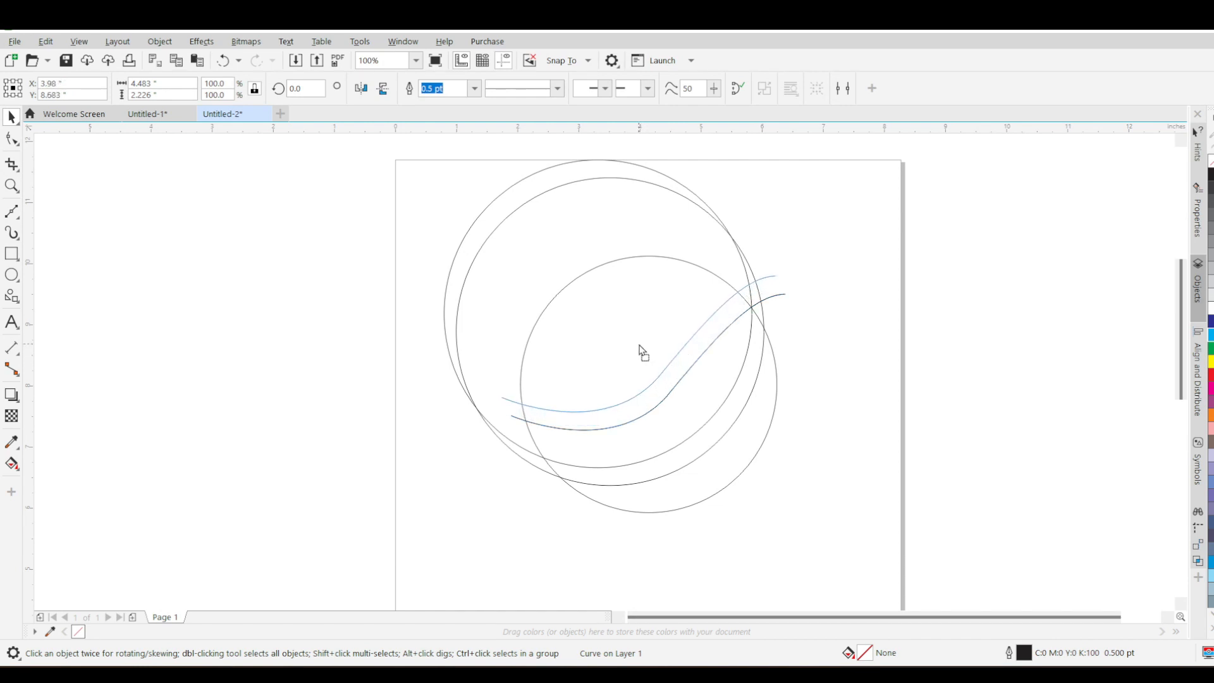
left_click_drag(639, 345, 642, 355)
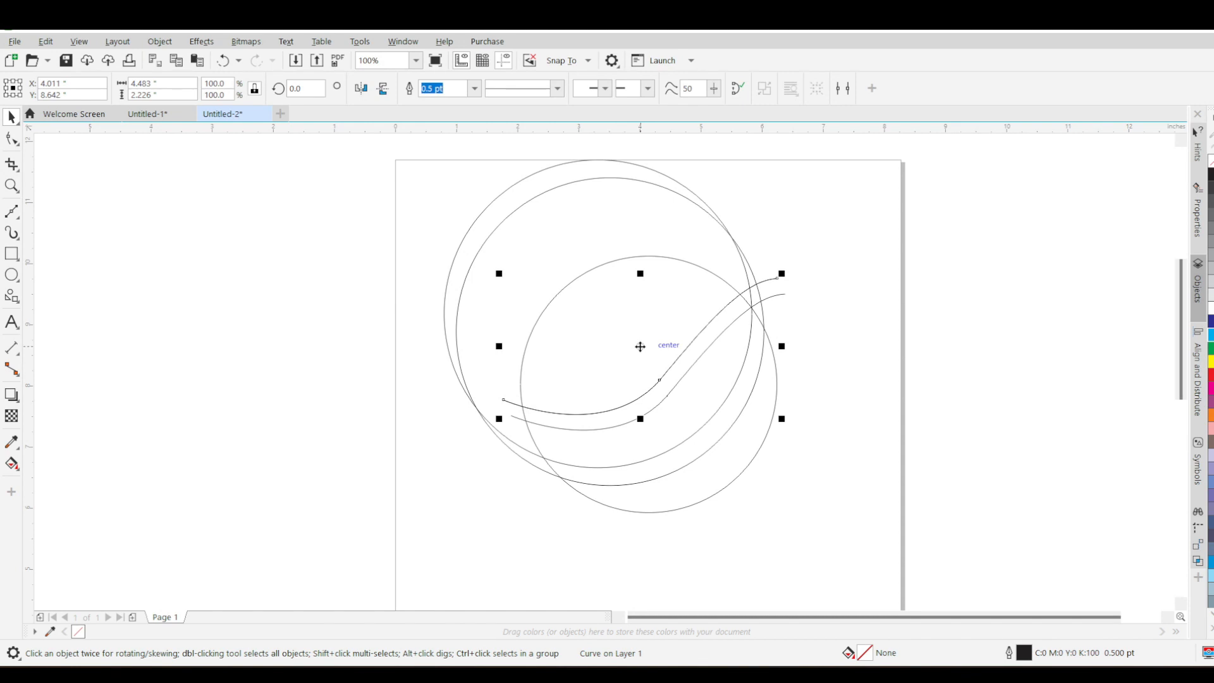
left_click_drag(640, 347, 640, 324)
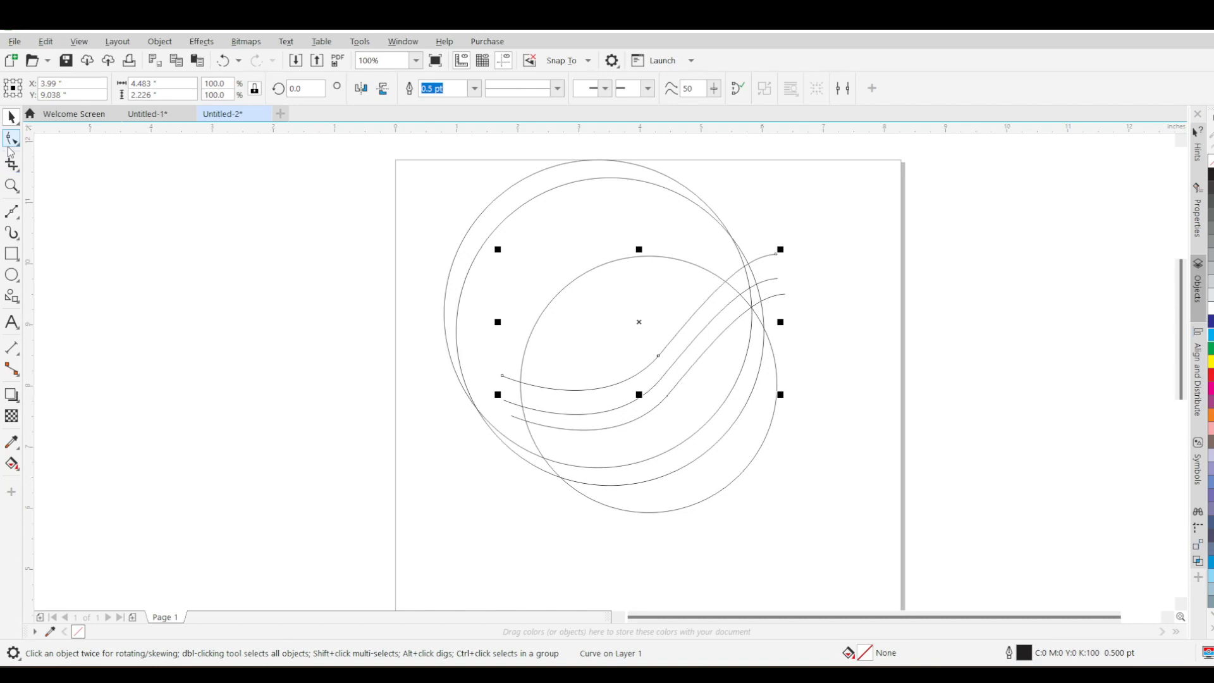
- Move the lower-left end node of the topmost curve onto the middle curve, near the small circle's left edge
left_click(11, 140)
left_click_drag(504, 379, 536, 413)
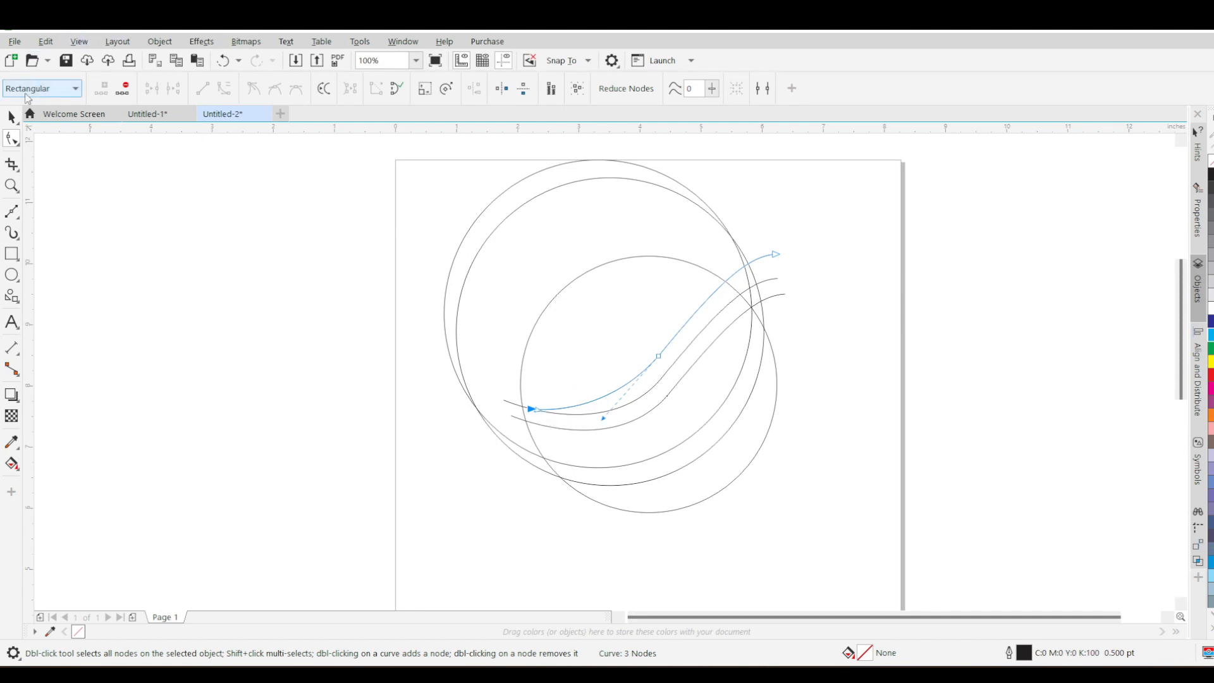
left_click(11, 118)
scroll(693, 373, "down", 1)
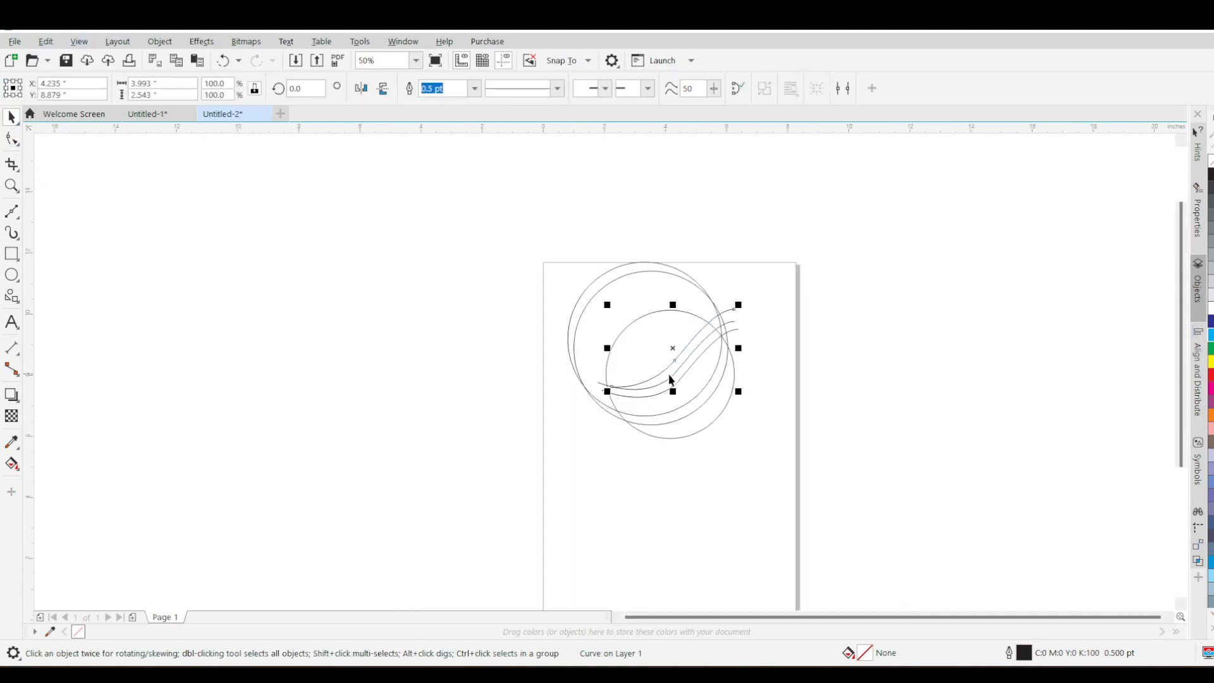
scroll(639, 396, "up", 1)
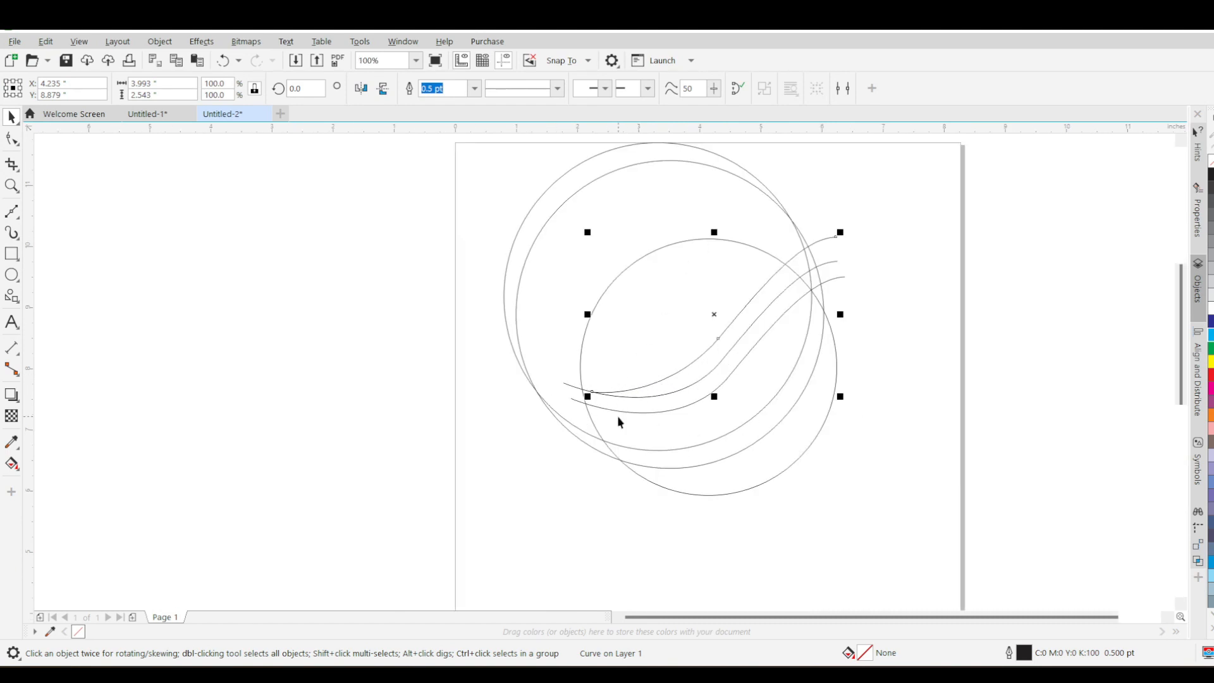
scroll(700, 406, "down", 1)
scroll(714, 377, "up", 1)
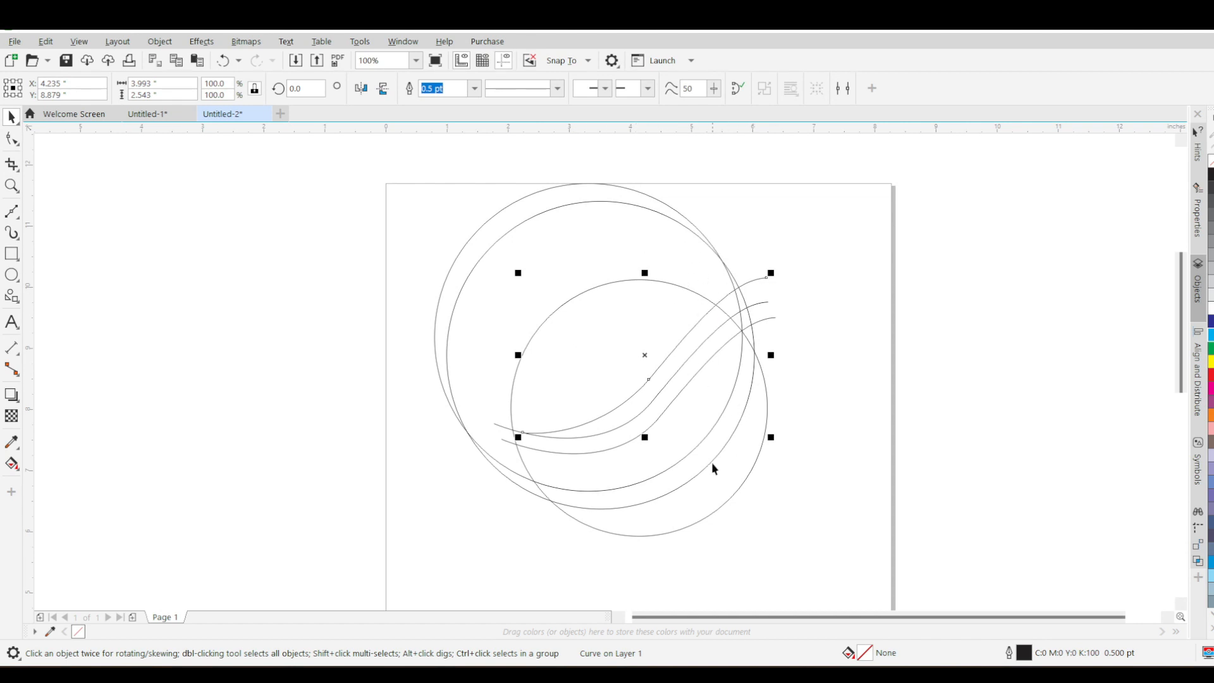
scroll(704, 477, "down", 1)
scroll(707, 483, "up", 1)
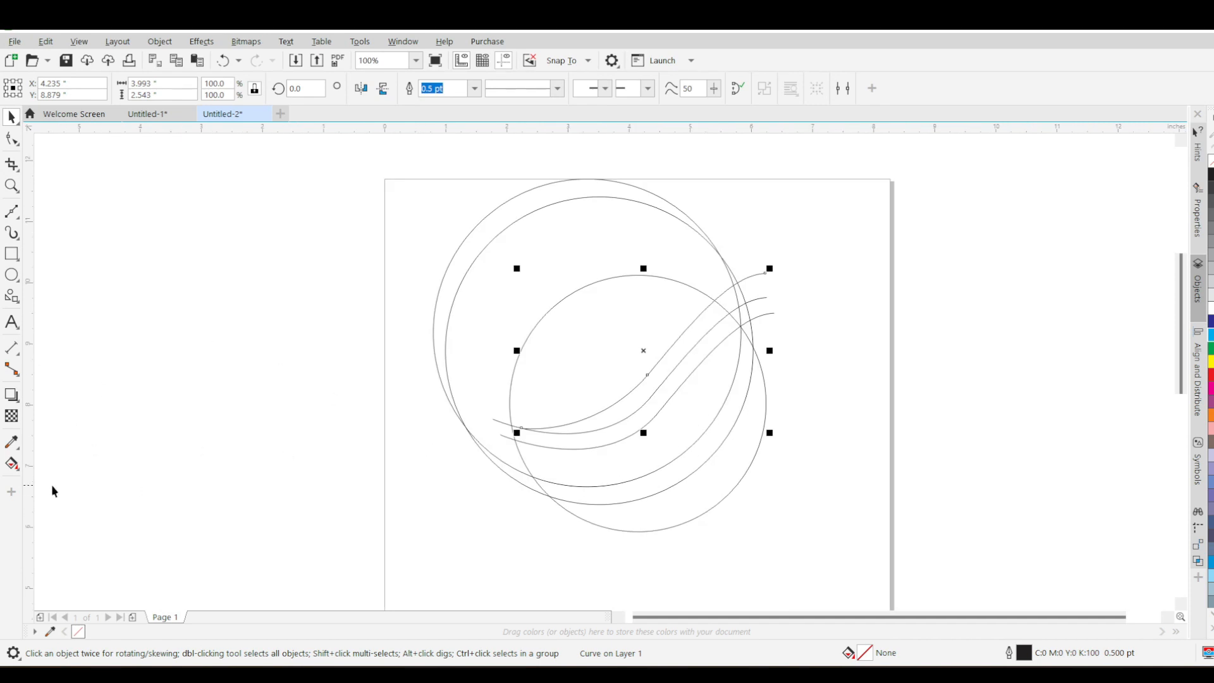
- Smart Fill the lower crescent, the wide middle band and the narrow upper band with blue-grey C40 M20 Y0 K40 and no outline
left_click(14, 466)
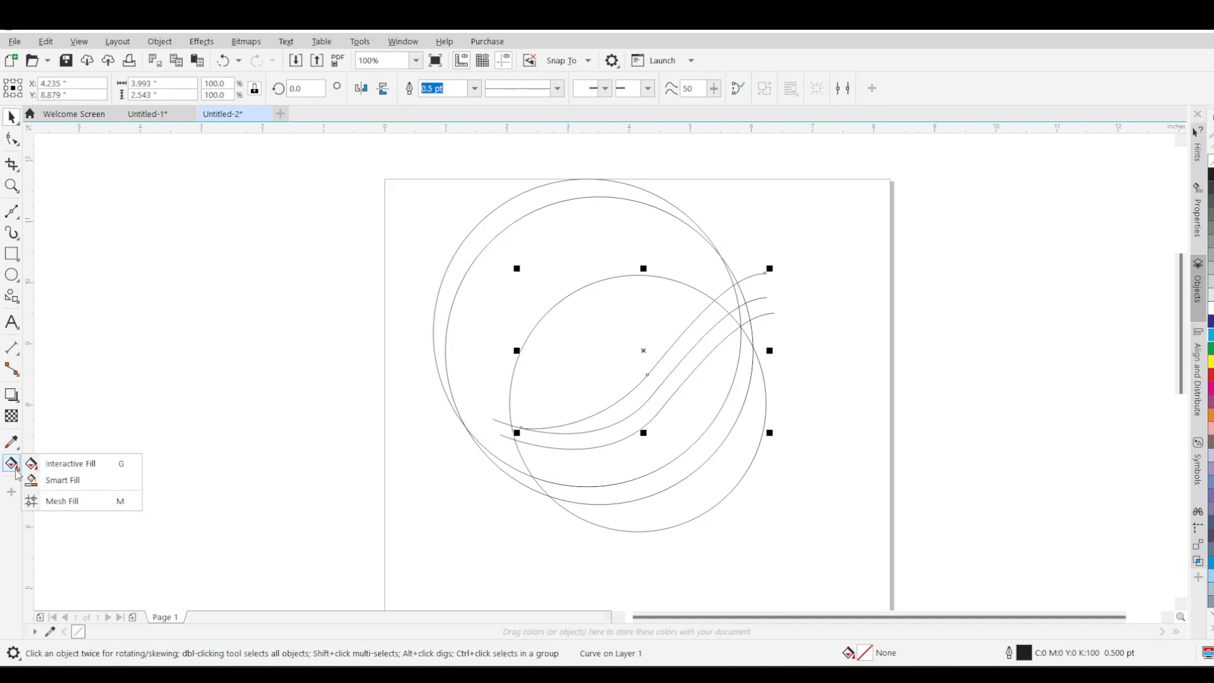
left_click(66, 482)
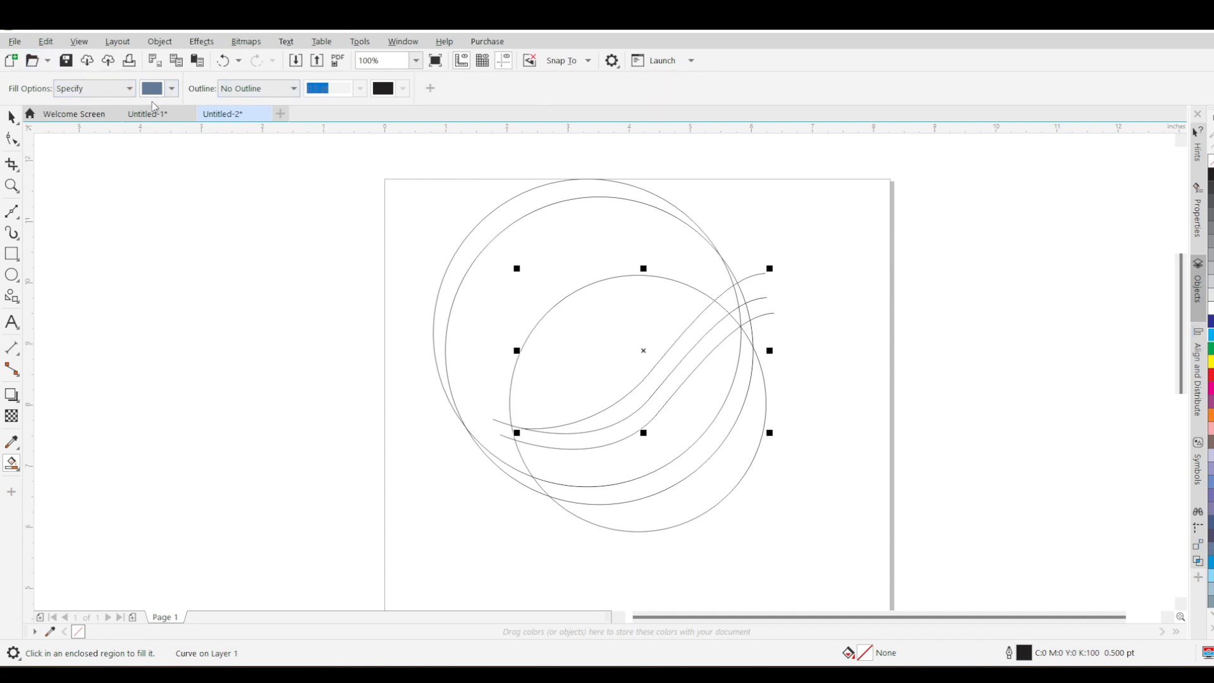
left_click(128, 91)
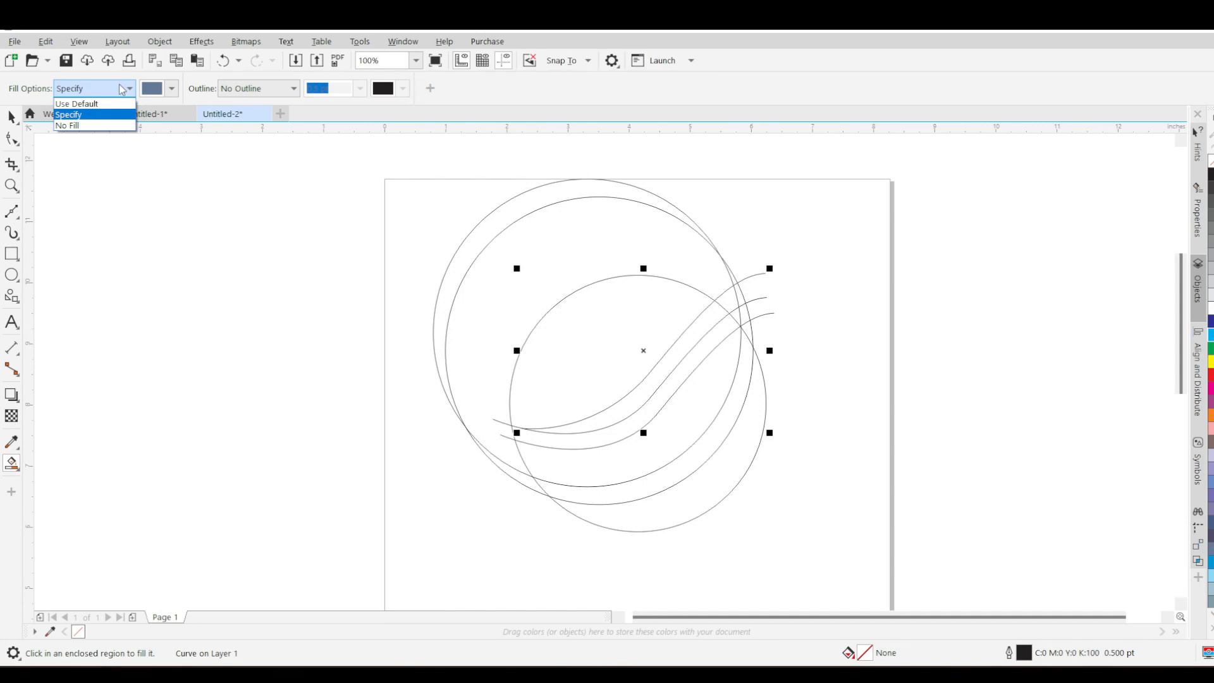
left_click(123, 90)
left_click(173, 90)
left_click(173, 90)
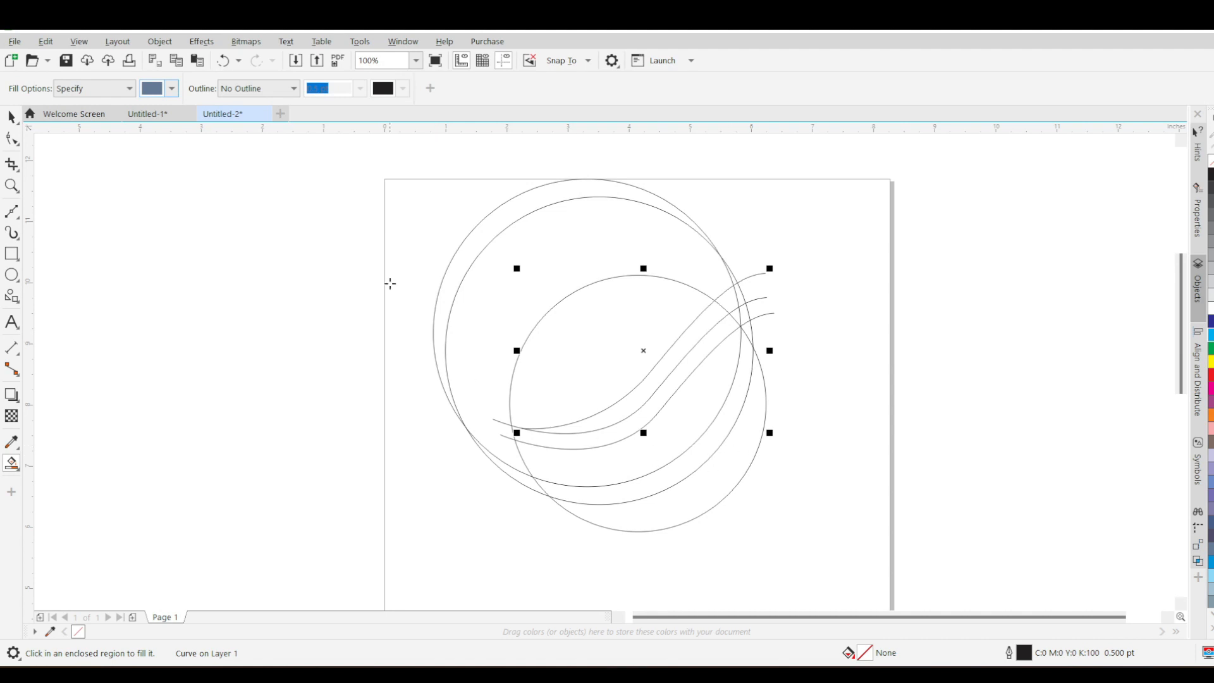
left_click(273, 85)
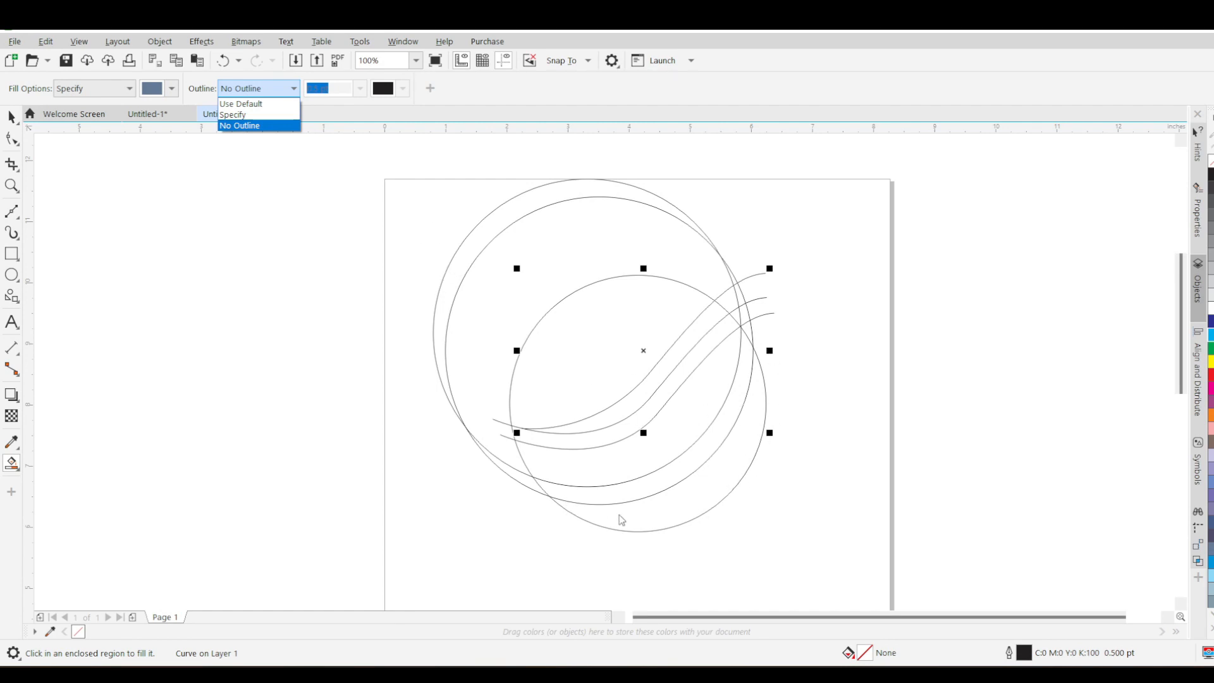
left_click(278, 127)
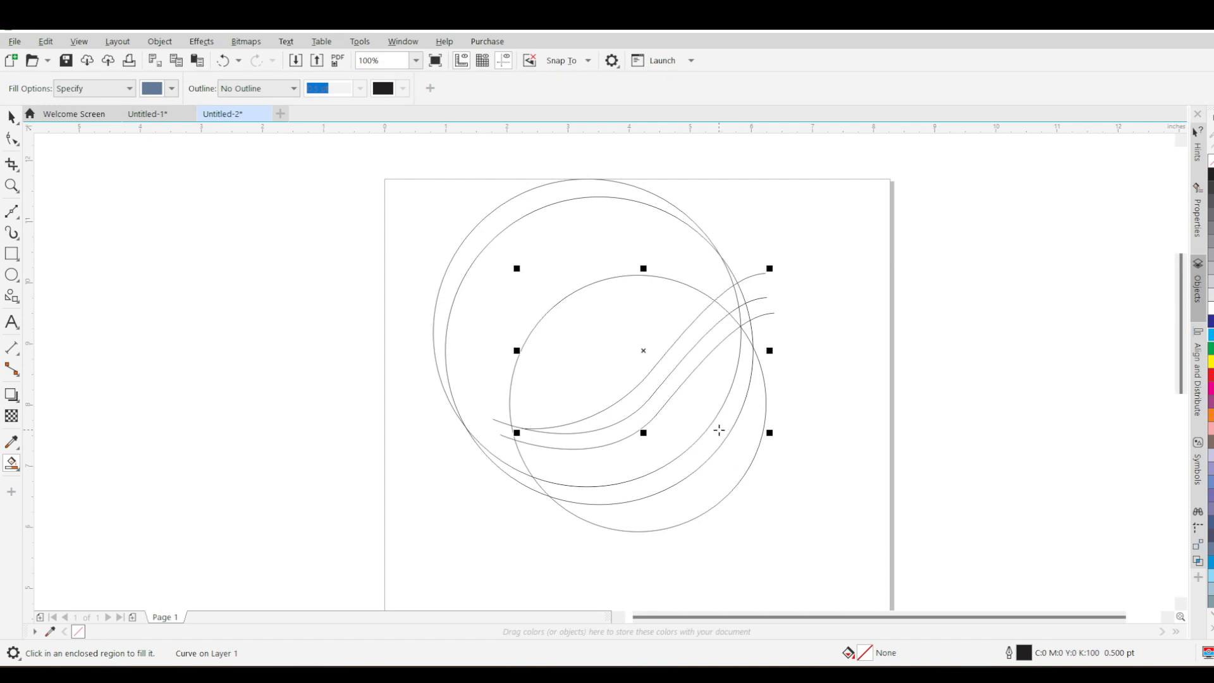
left_click(712, 484)
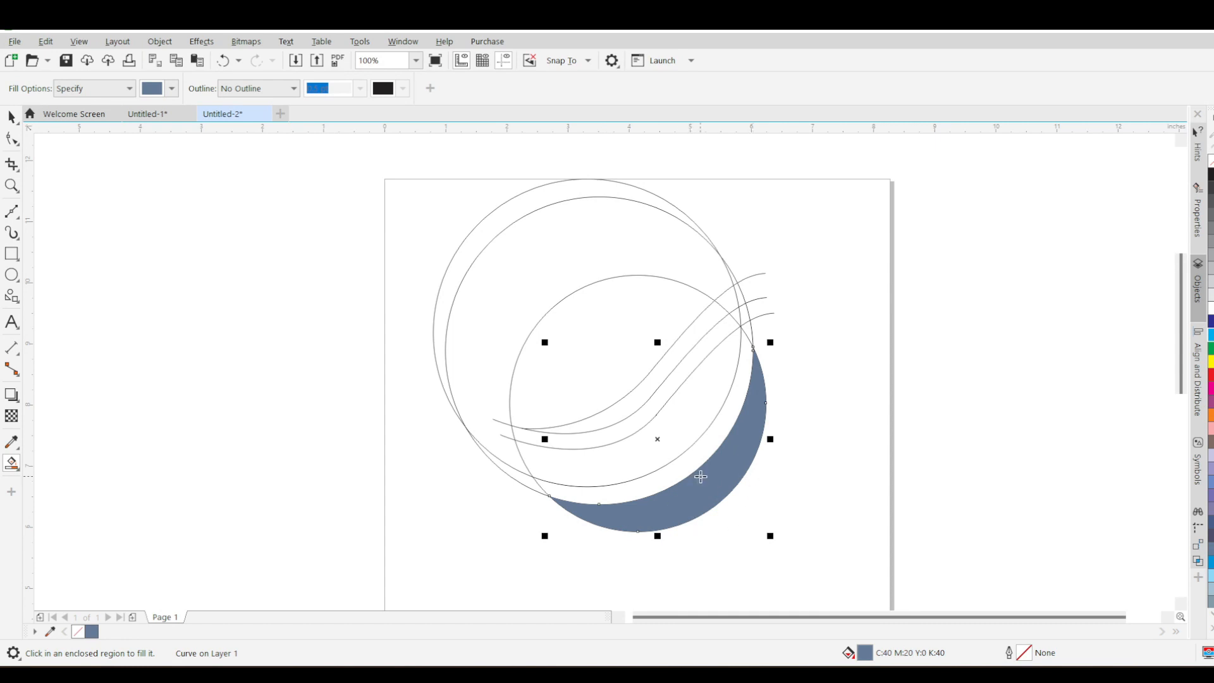
left_click(676, 422)
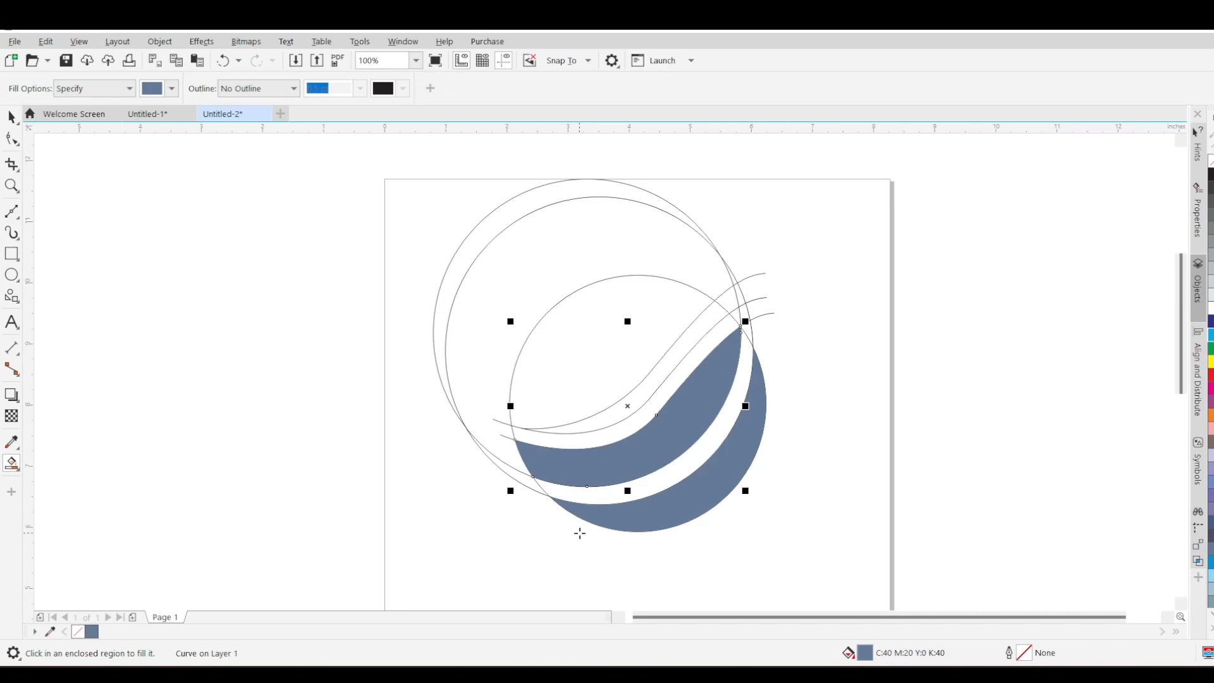
left_click(652, 383)
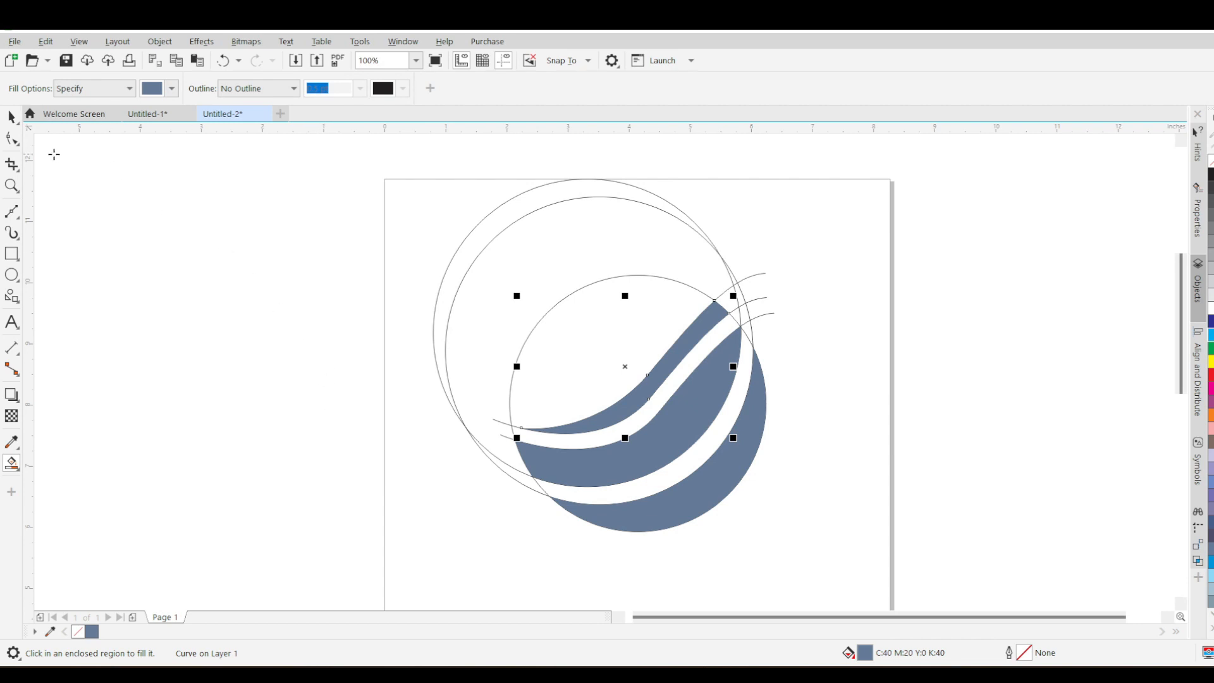
- Select the three filled shapes and move them below the construction outlines, to about X 4.22, Y 3.87 in
left_click(11, 117)
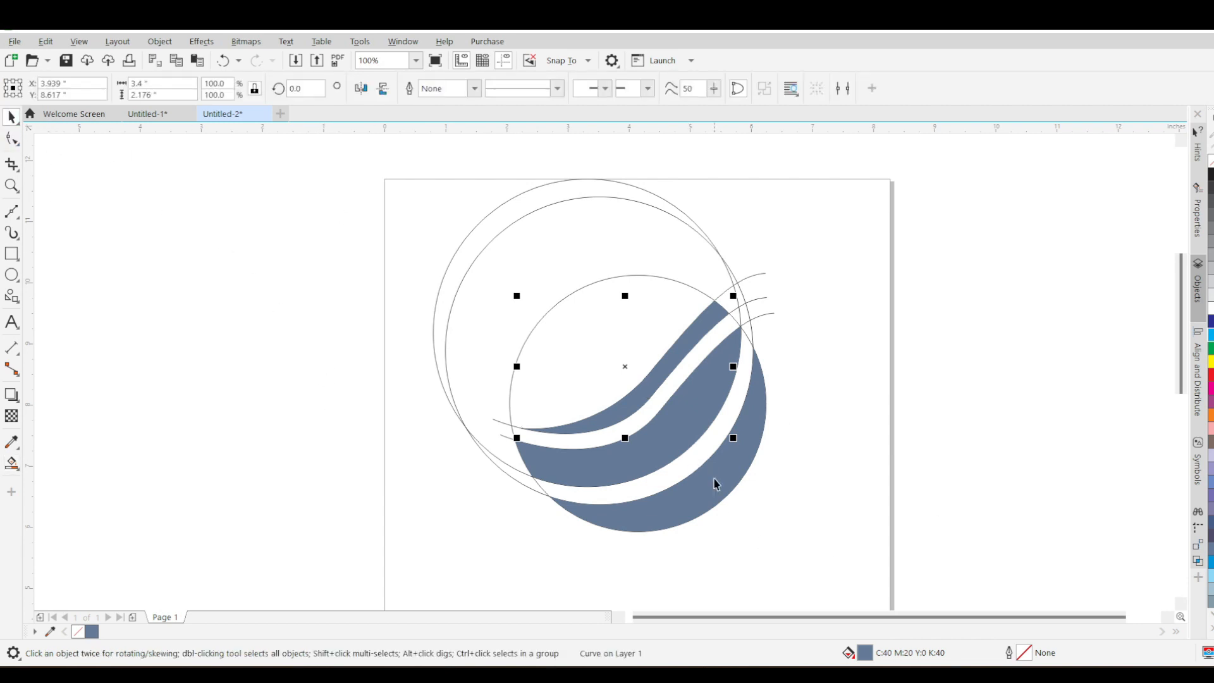
scroll(715, 484, "down", 2)
scroll(740, 482, "up", 2)
scroll(661, 398, "down", 1)
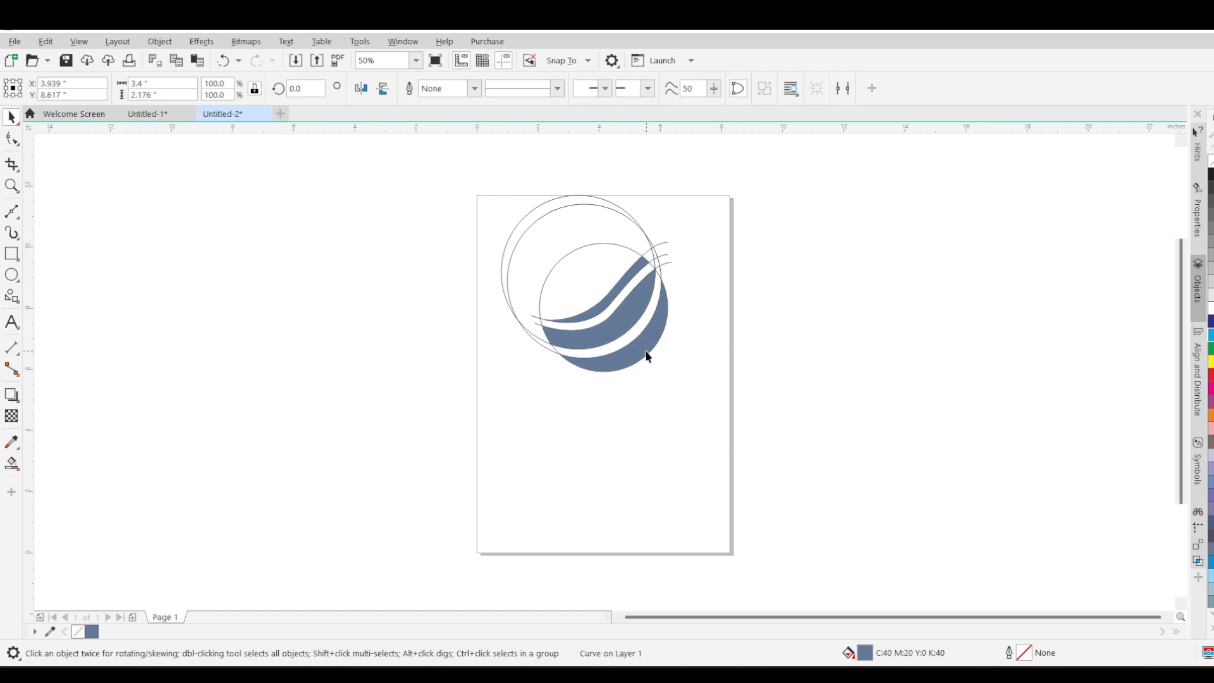
scroll(647, 352, "up", 1)
left_click(646, 352)
left_click(606, 287, "shift")
left_click(590, 239, "shift")
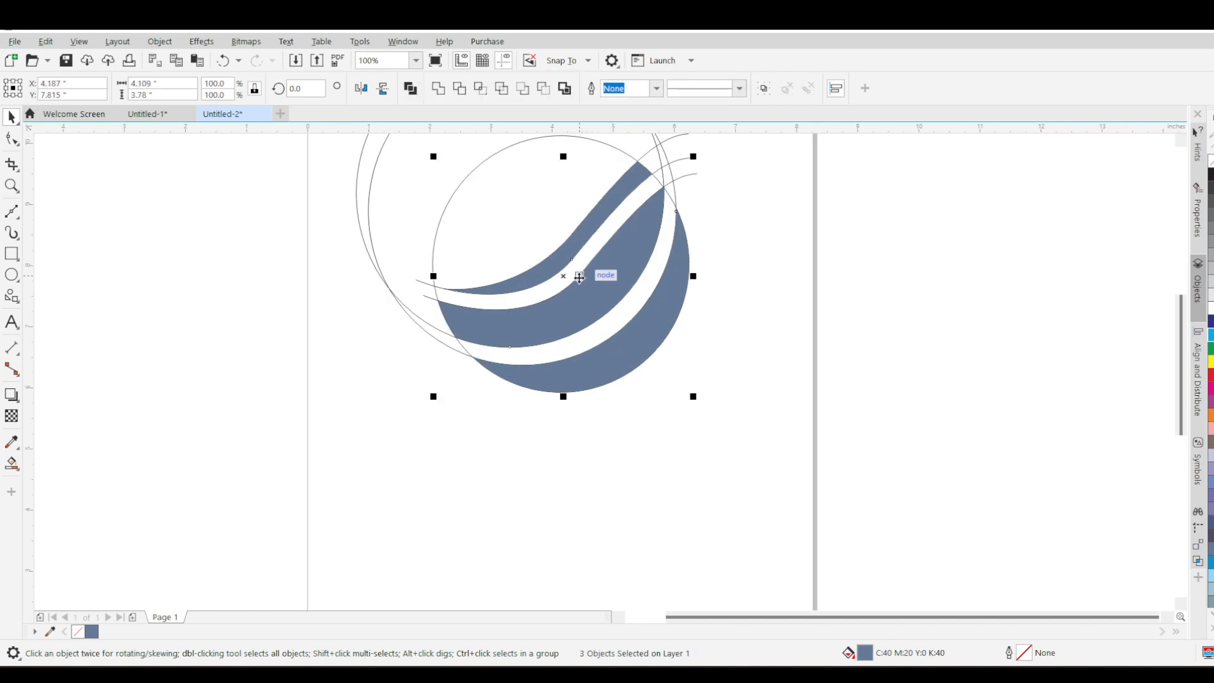
left_click_drag(562, 276, 563, 509)
scroll(569, 360, "down", 1)
scroll(567, 466, "up", 1)
scroll(573, 443, "down", 1)
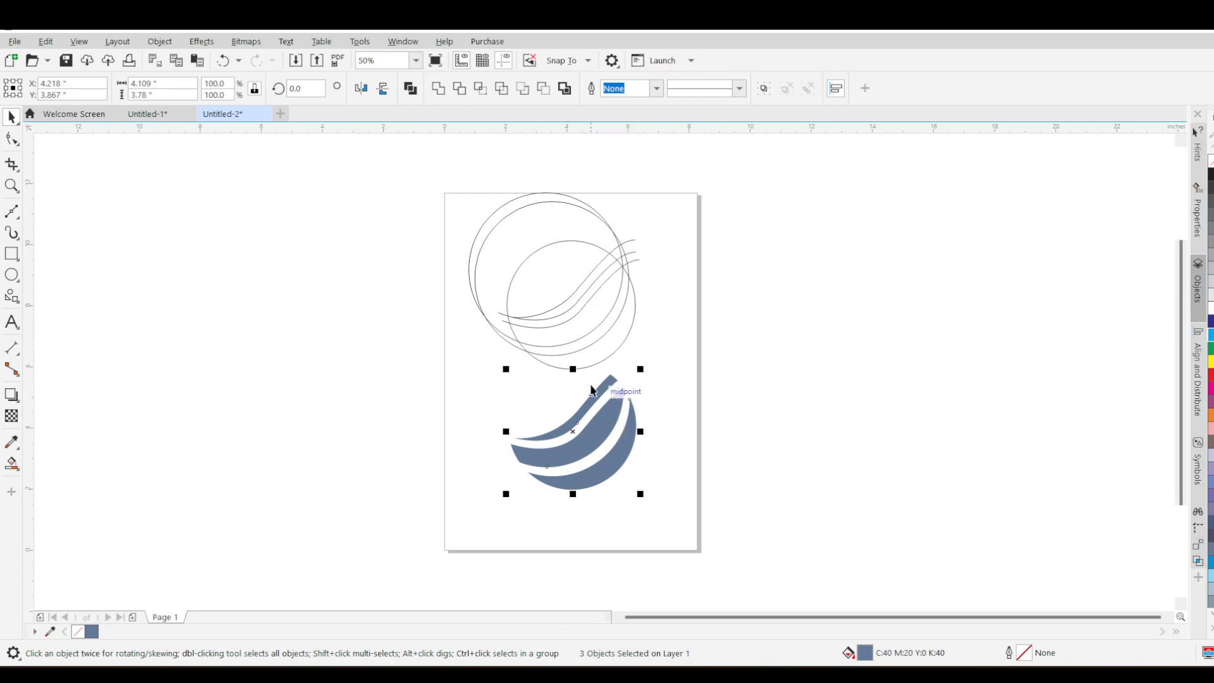
left_click_drag(649, 351, 631, 341)
left_click_drag(469, 196, 470, 196)
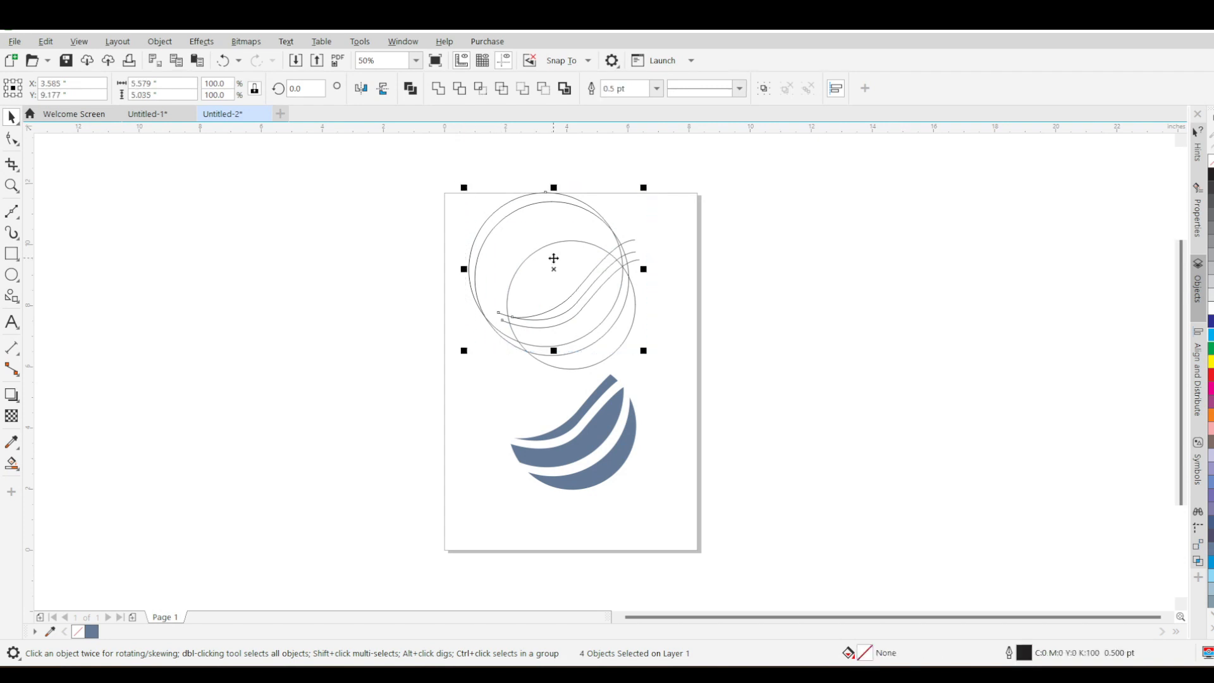
left_click_drag(554, 268, 322, 297)
key("ctrl+z")
- Move all the circle and curve outlines off the page's left side, and move the three filled shapes up to about X 4.05, Y 8.71 in
left_click_drag(663, 371, 663, 370)
left_click_drag(556, 279, 301, 314)
left_click_drag(493, 332, 639, 491)
left_click_drag(572, 428, 567, 282)
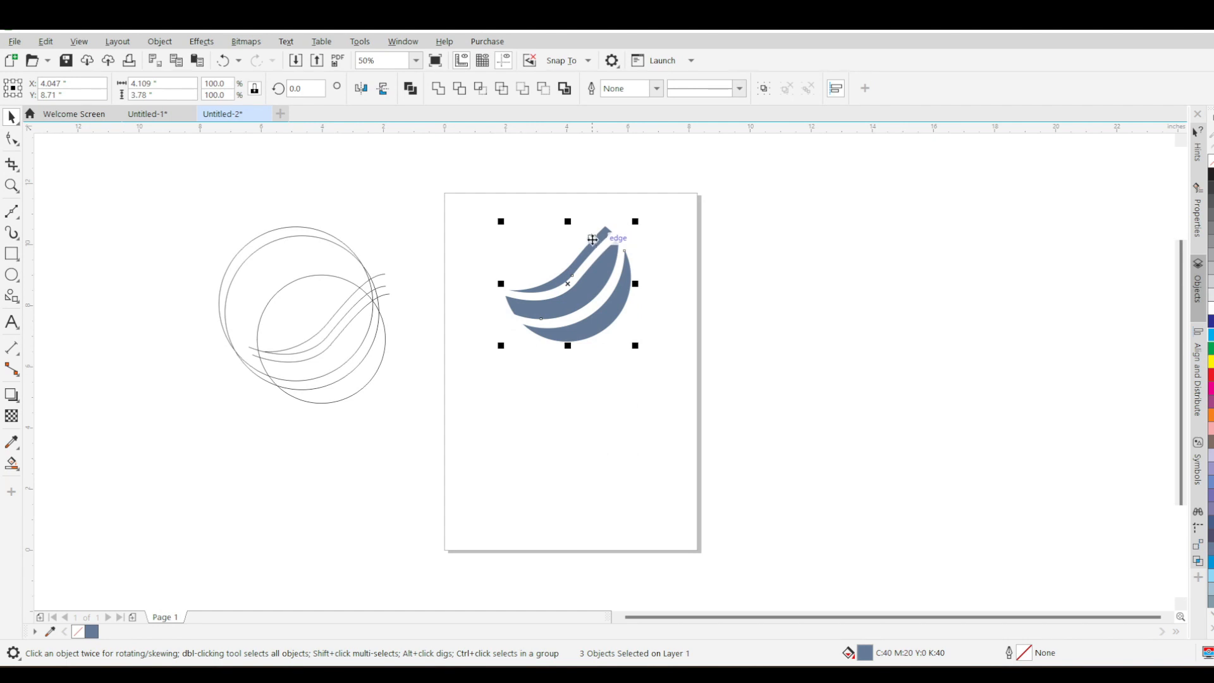
- Apply a linear fountain fill across the three shapes, running from Blue at the lower right to Cyan at the upper left
scroll(594, 272, "up", 1)
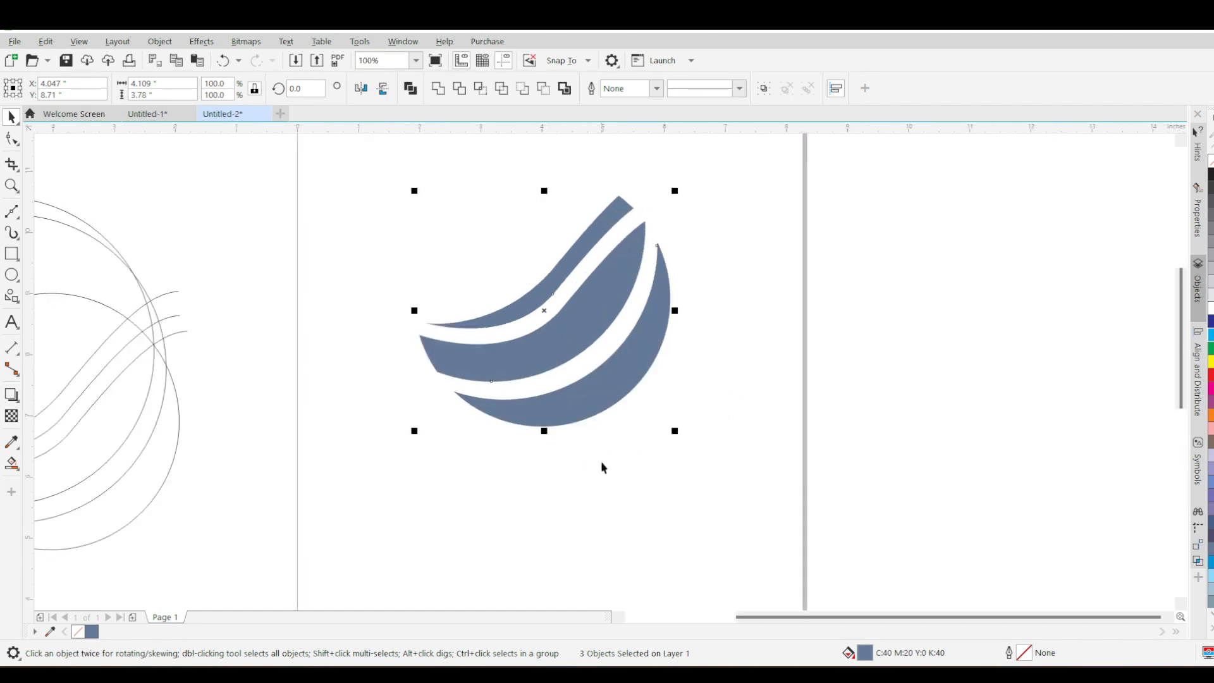
left_click(13, 465)
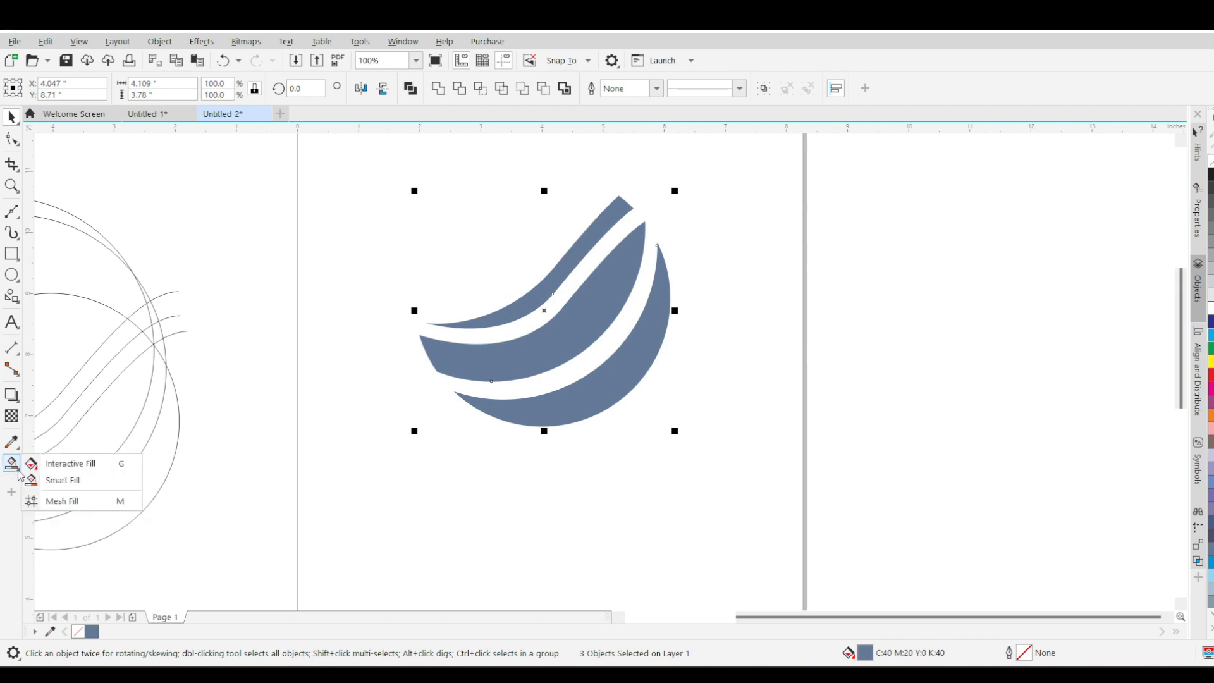
left_click(90, 466)
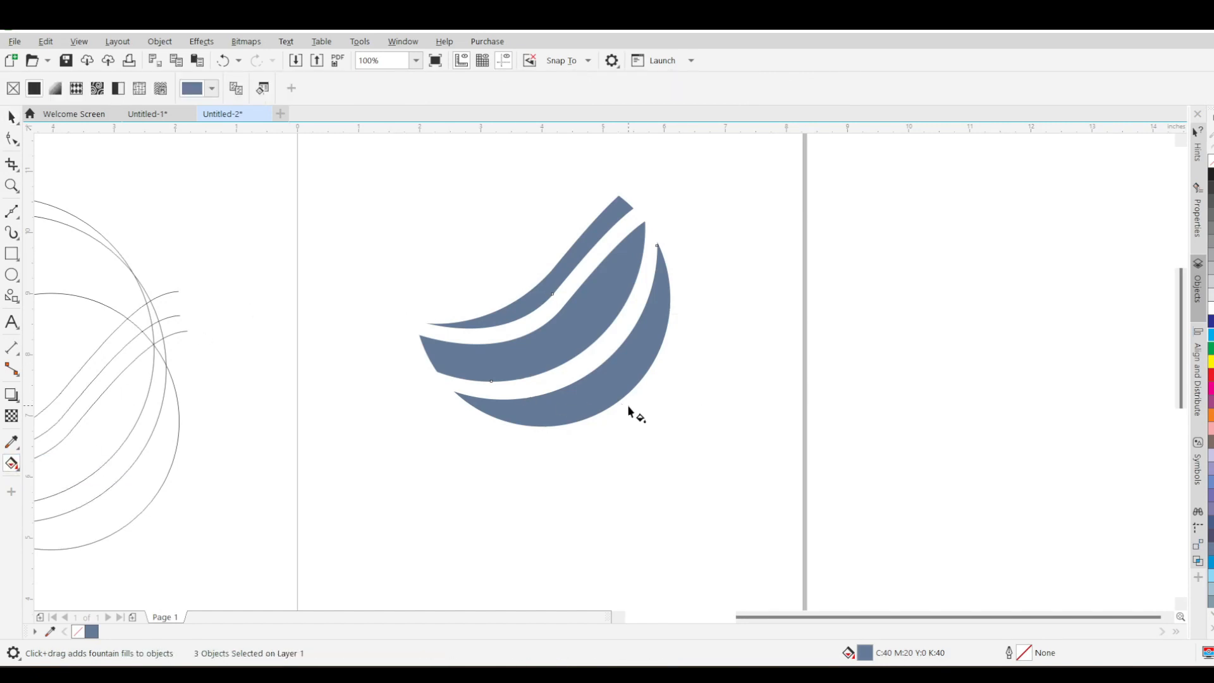
left_click_drag(629, 408, 522, 247)
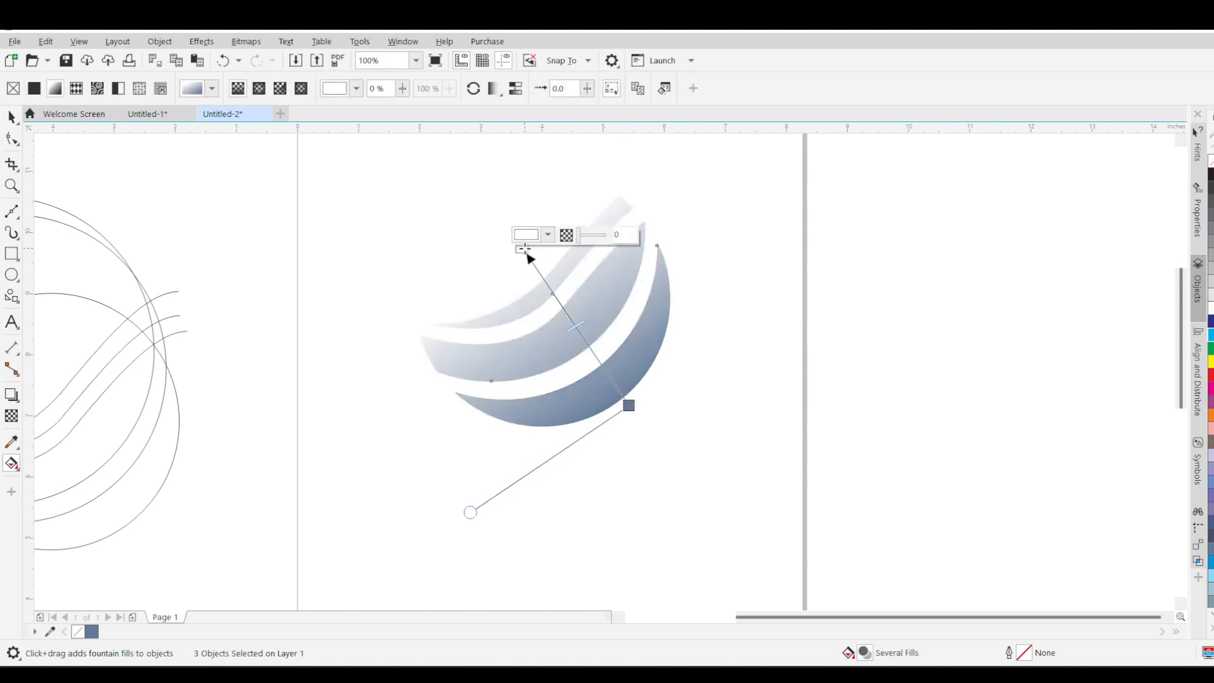
left_click(629, 405)
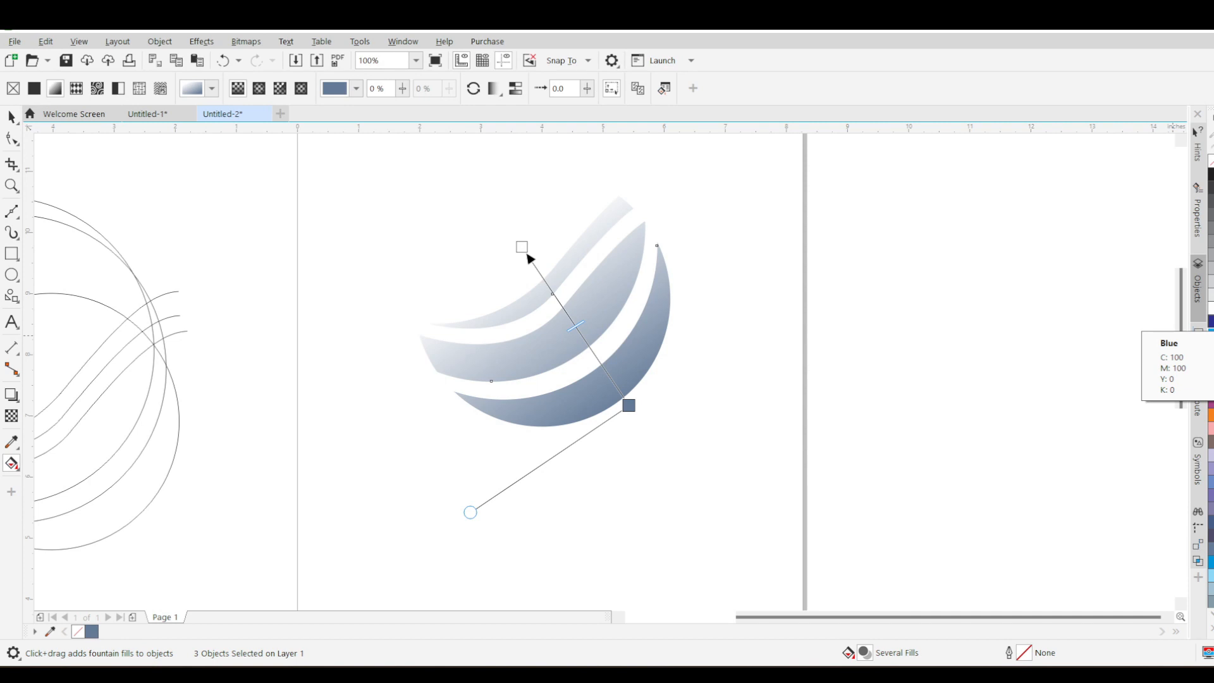
left_click(1209, 321)
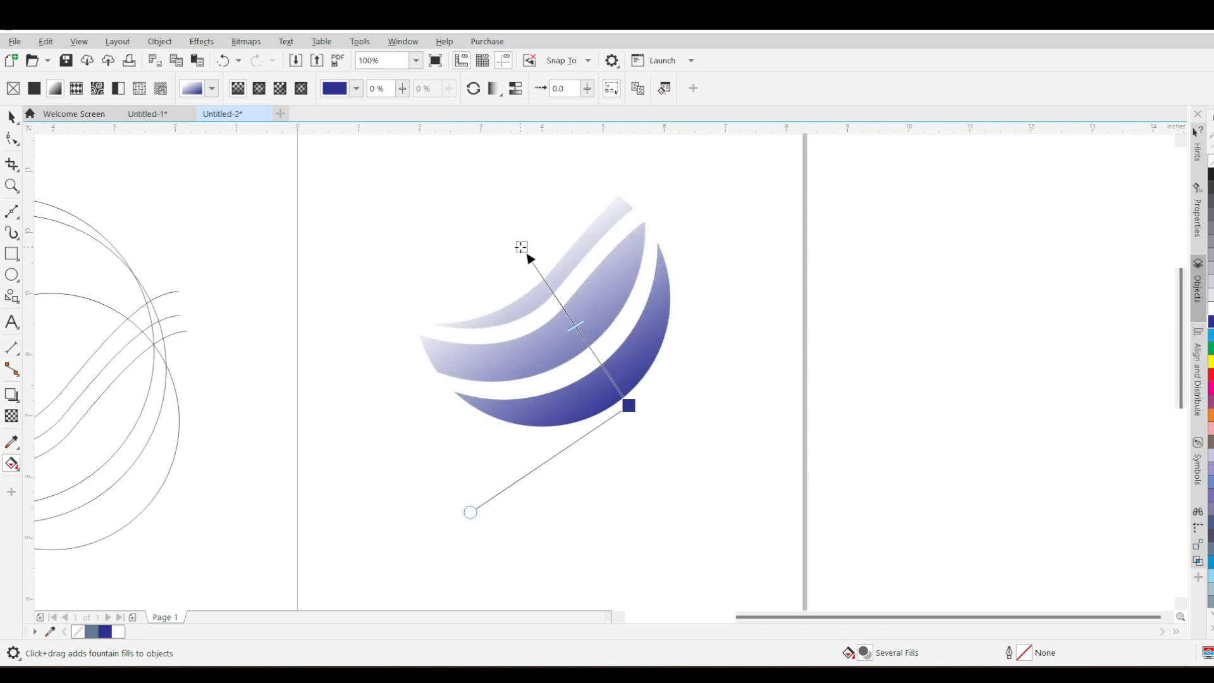
left_click(522, 247)
left_click(1210, 334)
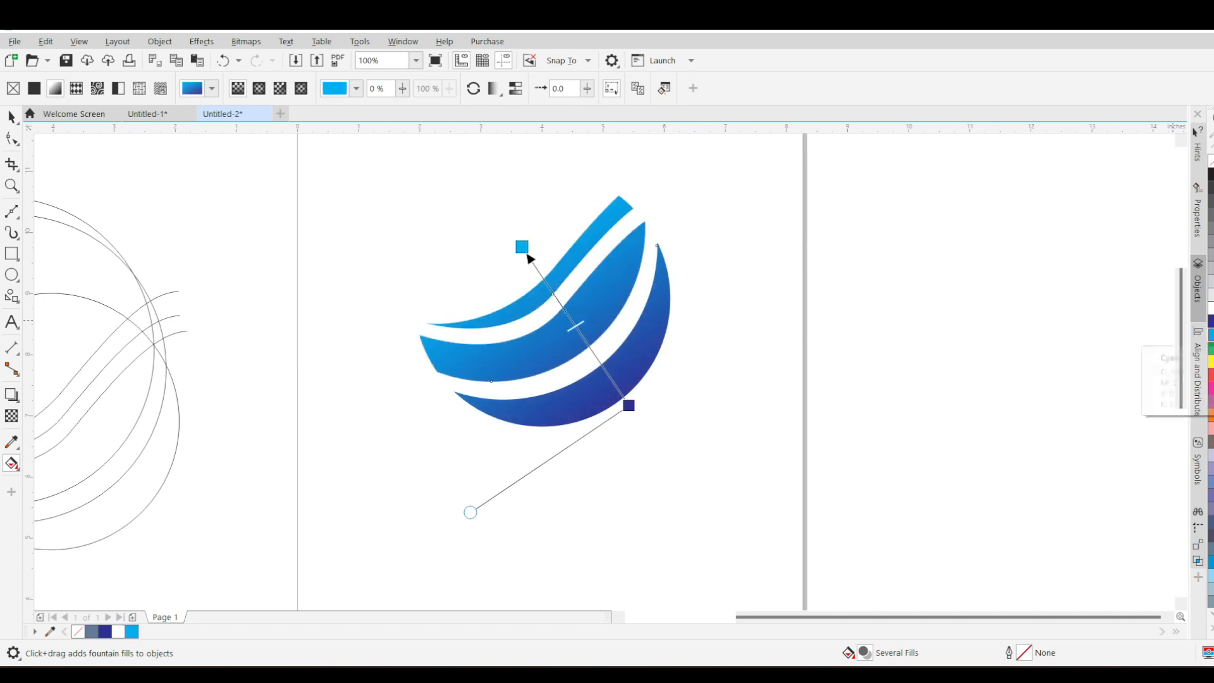
scroll(552, 342, "down", 2)
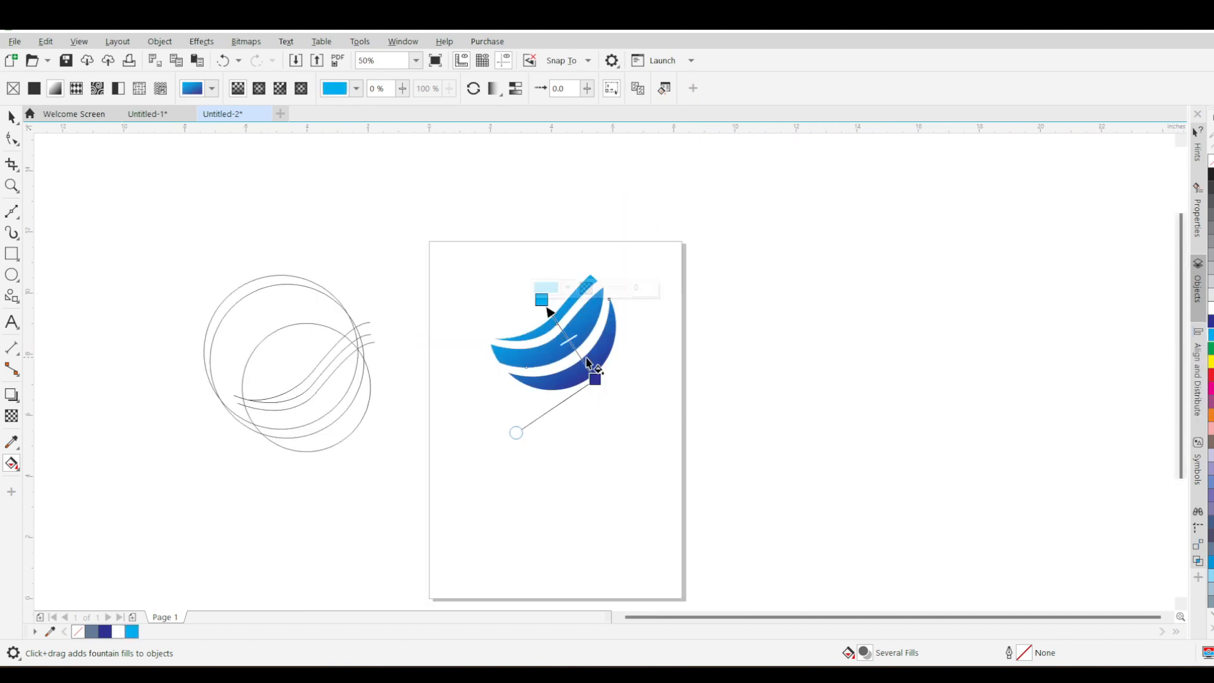
scroll(551, 347, "up", 2)
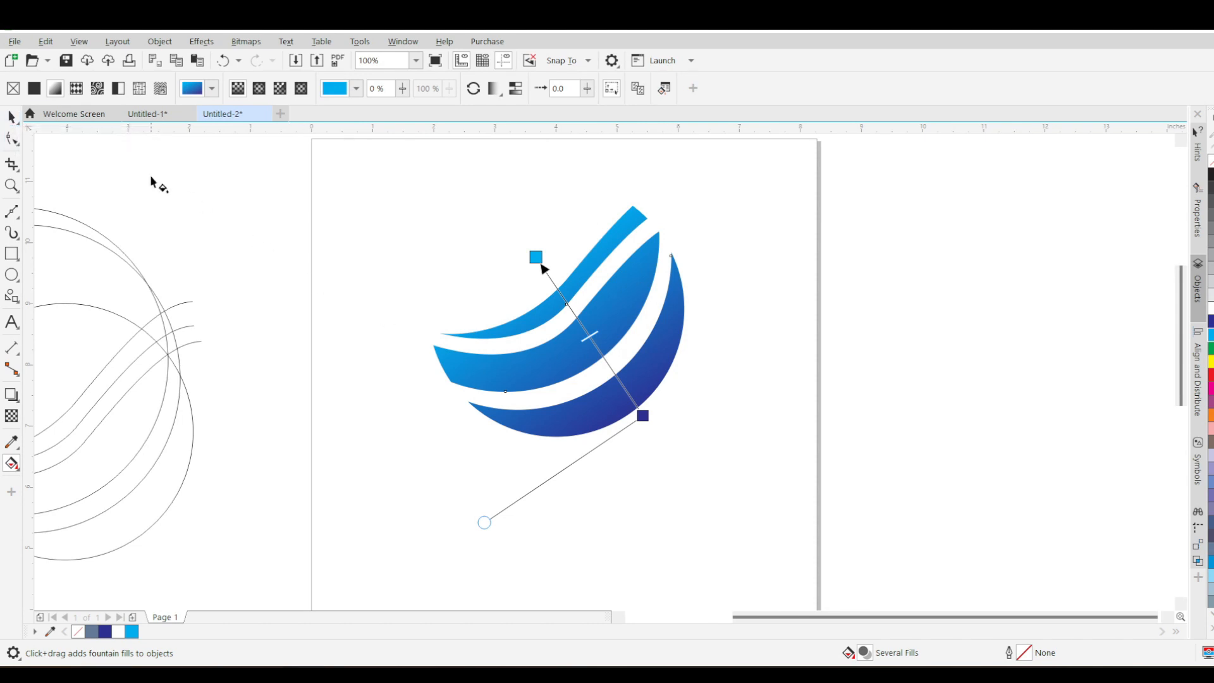
- Add the artistic text "Circa Investment" just below the emblem
left_click(11, 321)
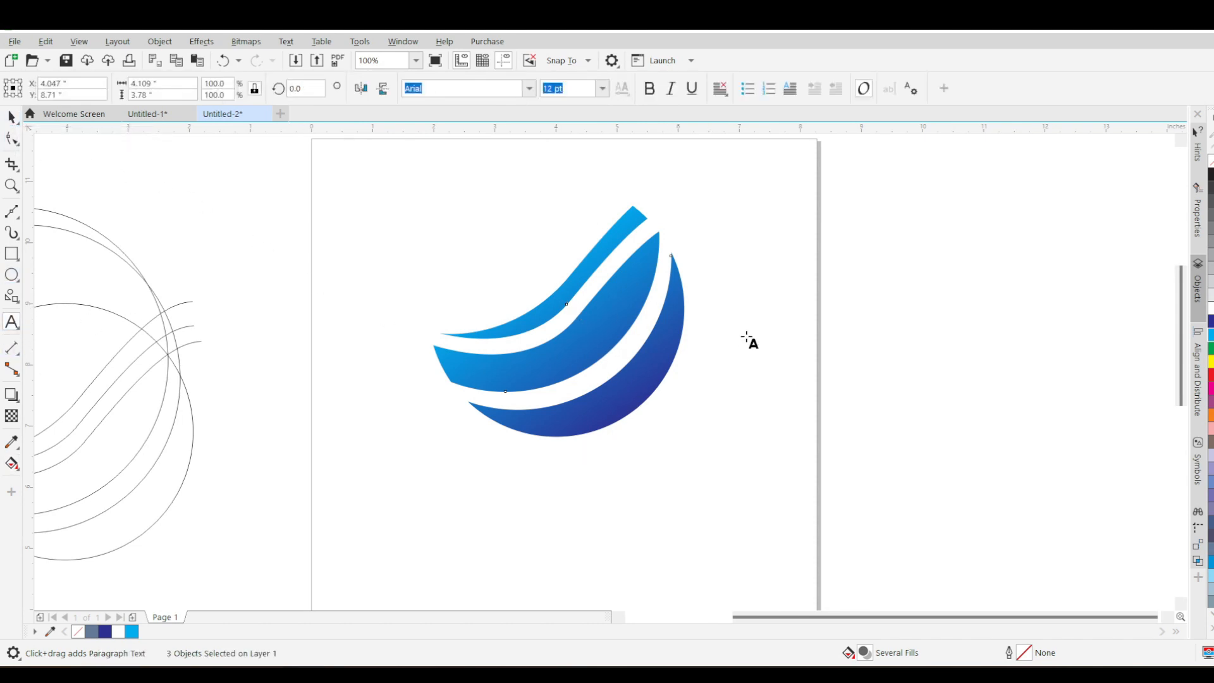
left_click_drag(463, 468, 460, 467)
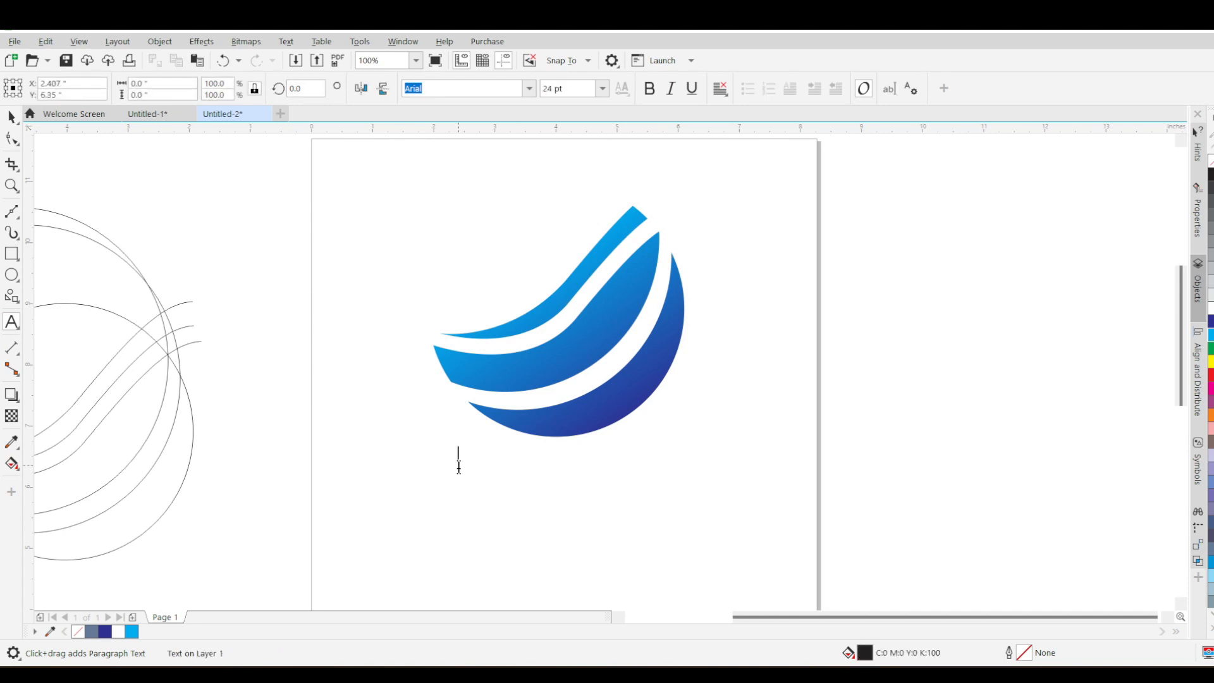
type("Ci")
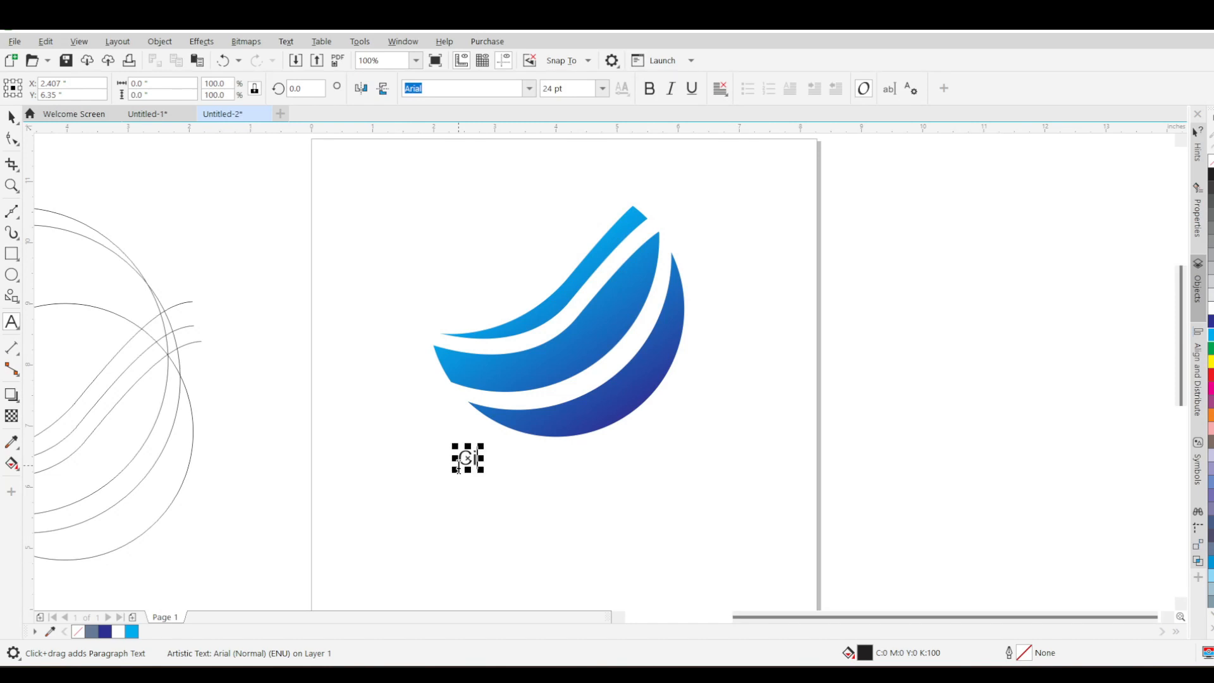
type("rca Investment")
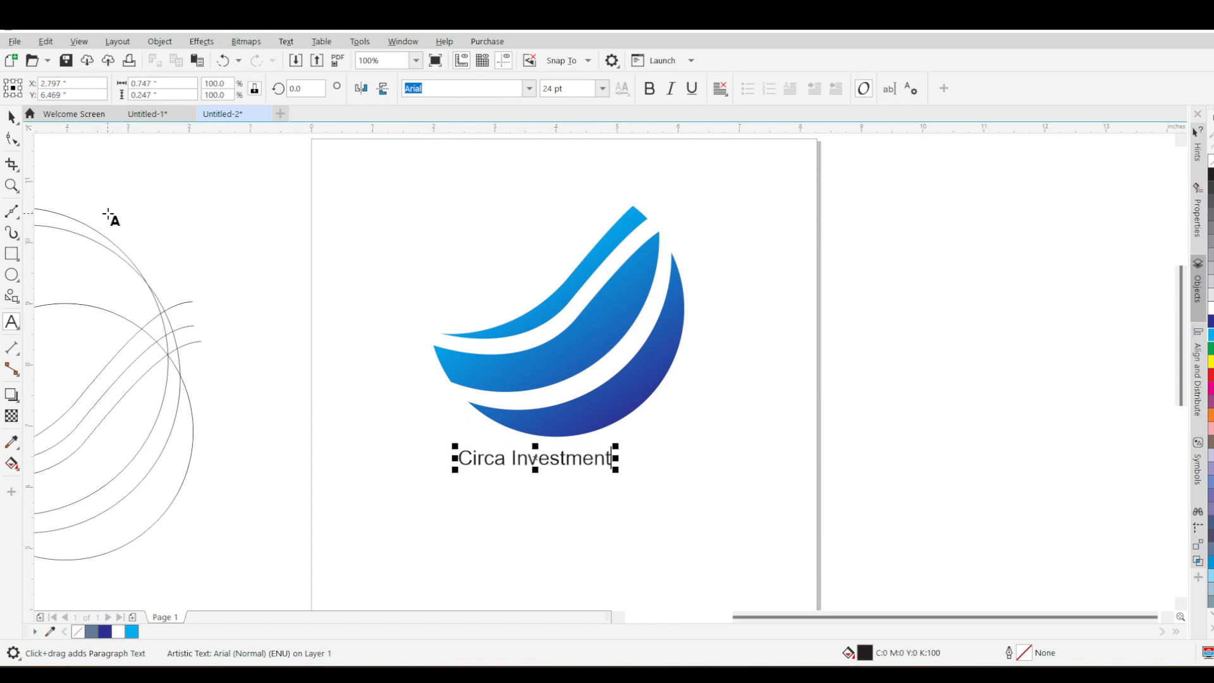
- Enlarge the company name to about 35.9 pt and centre it beneath the emblem at about X 4.11, Y 6.35 in
left_click(11, 117)
left_click_drag(615, 471, 691, 491)
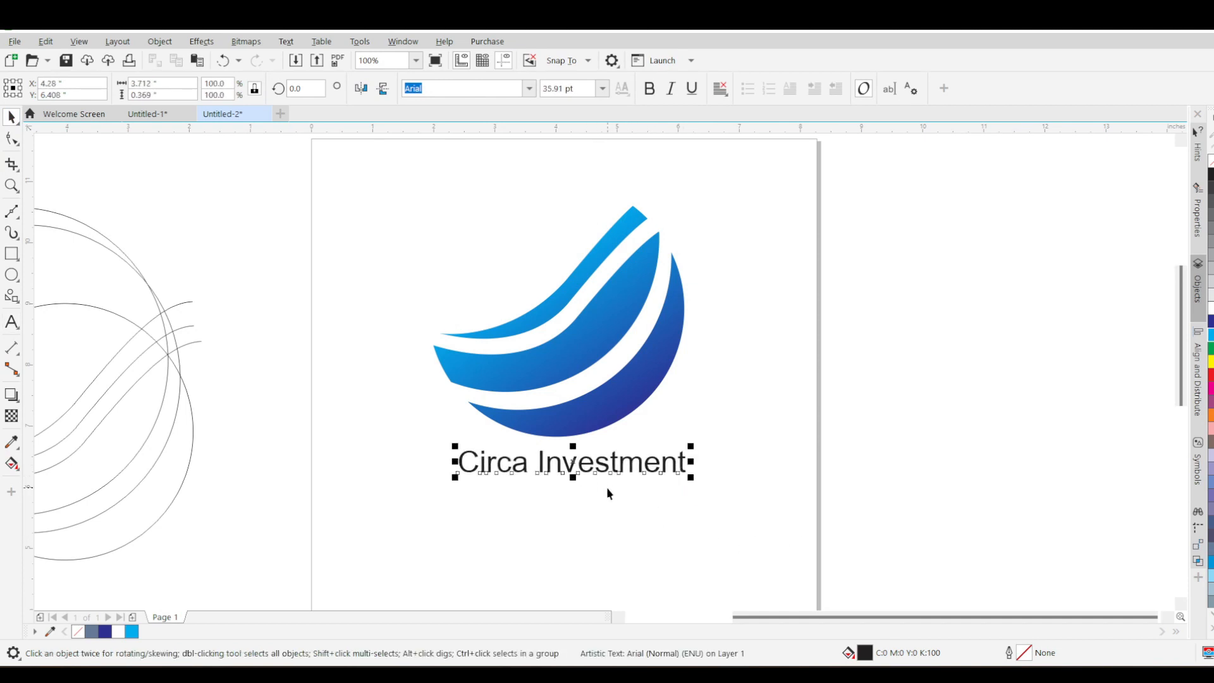
left_click_drag(574, 460, 568, 463)
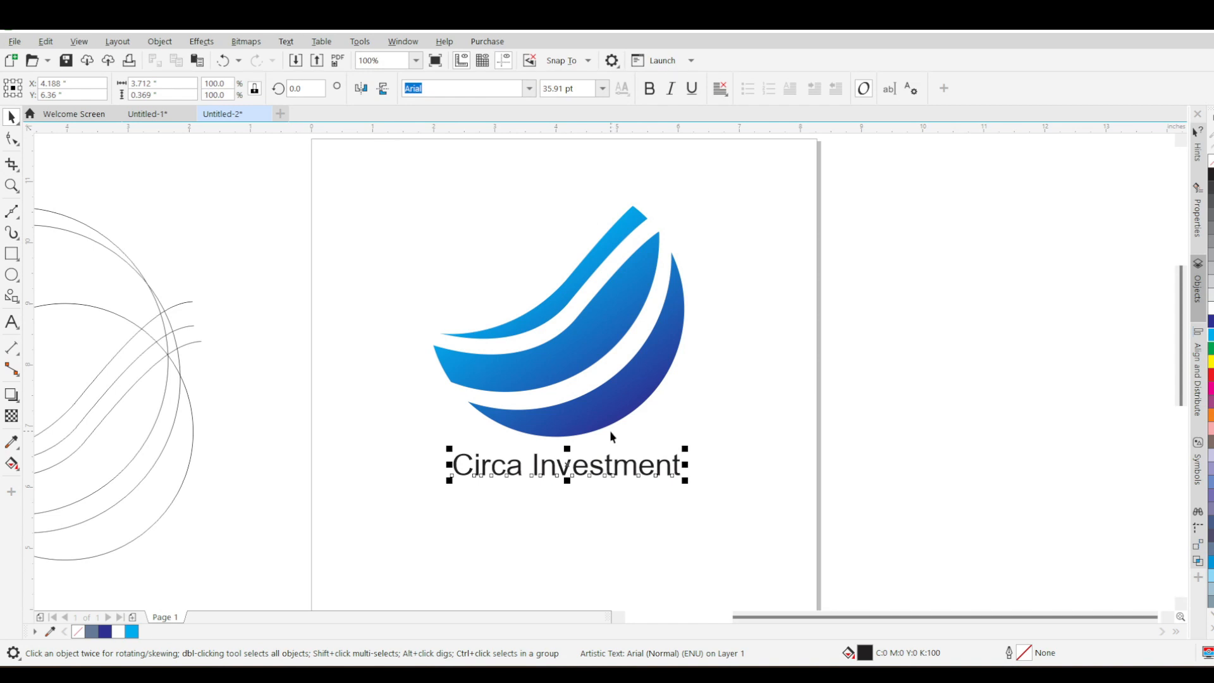
left_click_drag(569, 467, 565, 471)
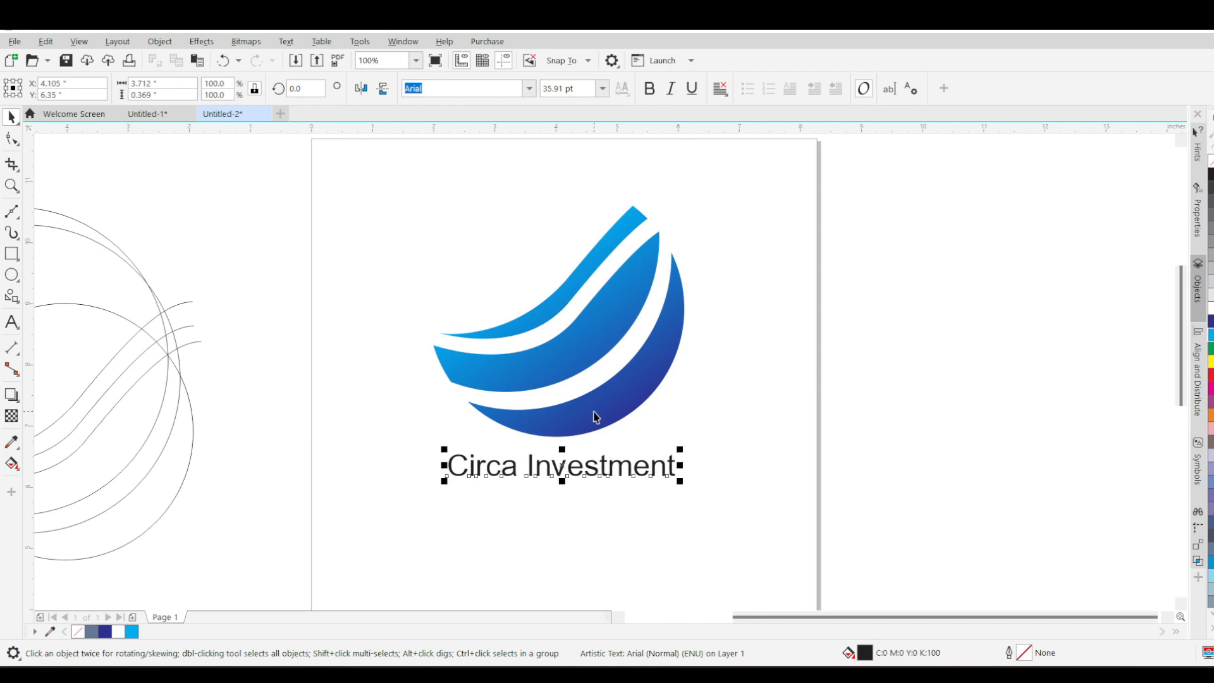
- Change the company name's font to Core Sans A 65 Bold and deselect it
left_click(529, 89)
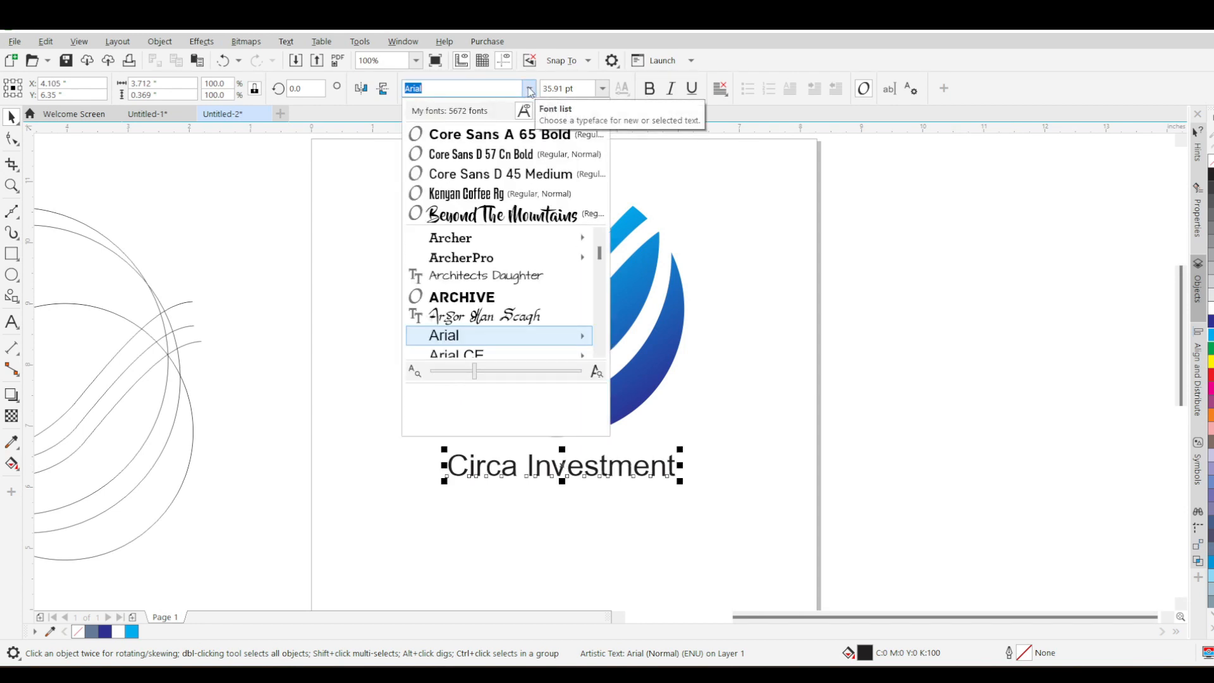
left_click(500, 134)
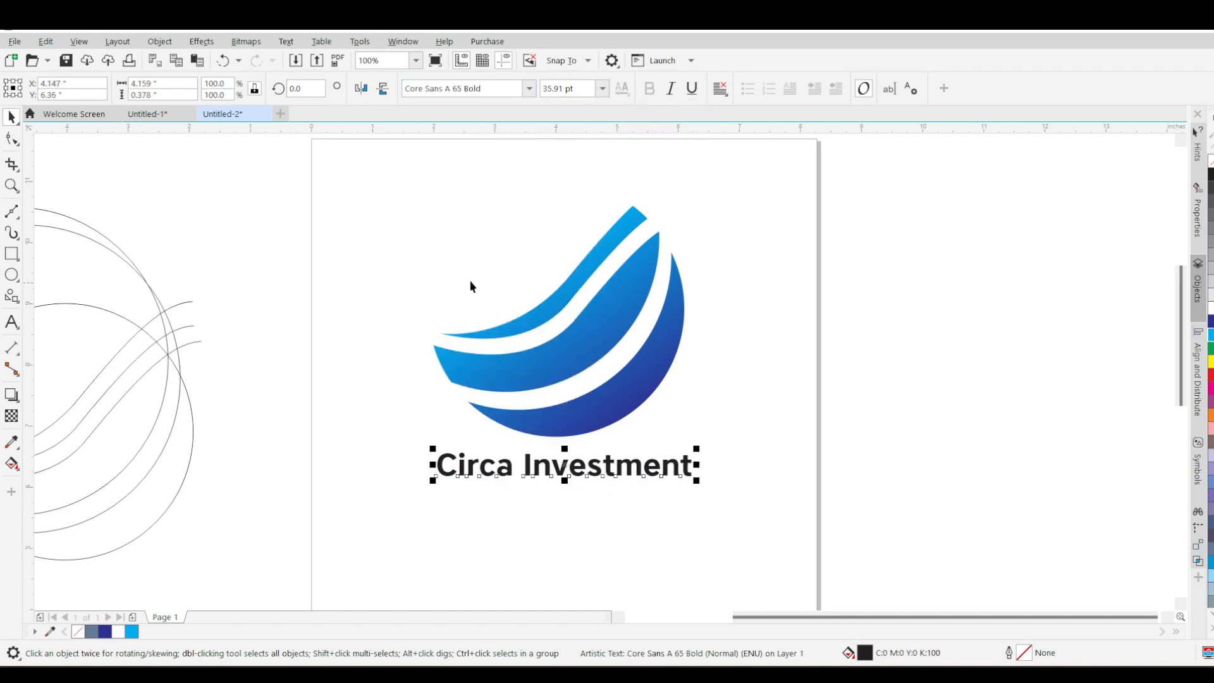
left_click_drag(406, 168, 408, 247)
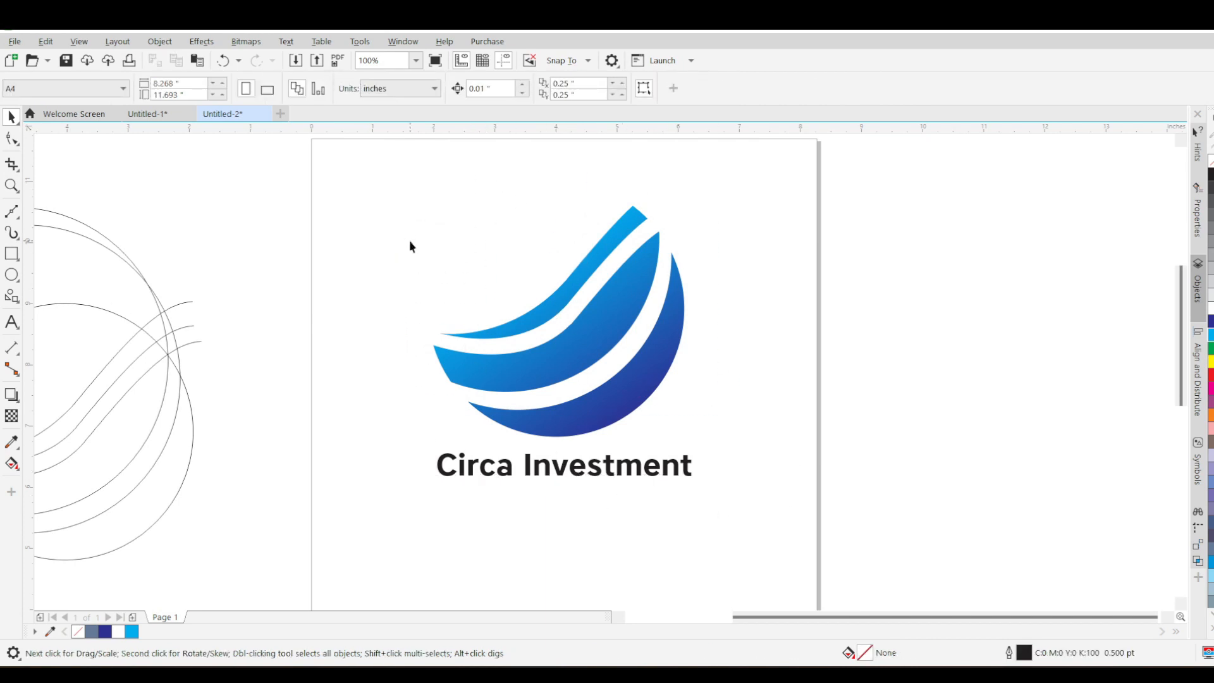
- Group the three gradient shapes of the emblem and centre the "Circa Investment" text horizontally beneath that group
left_click_drag(720, 365, 732, 451)
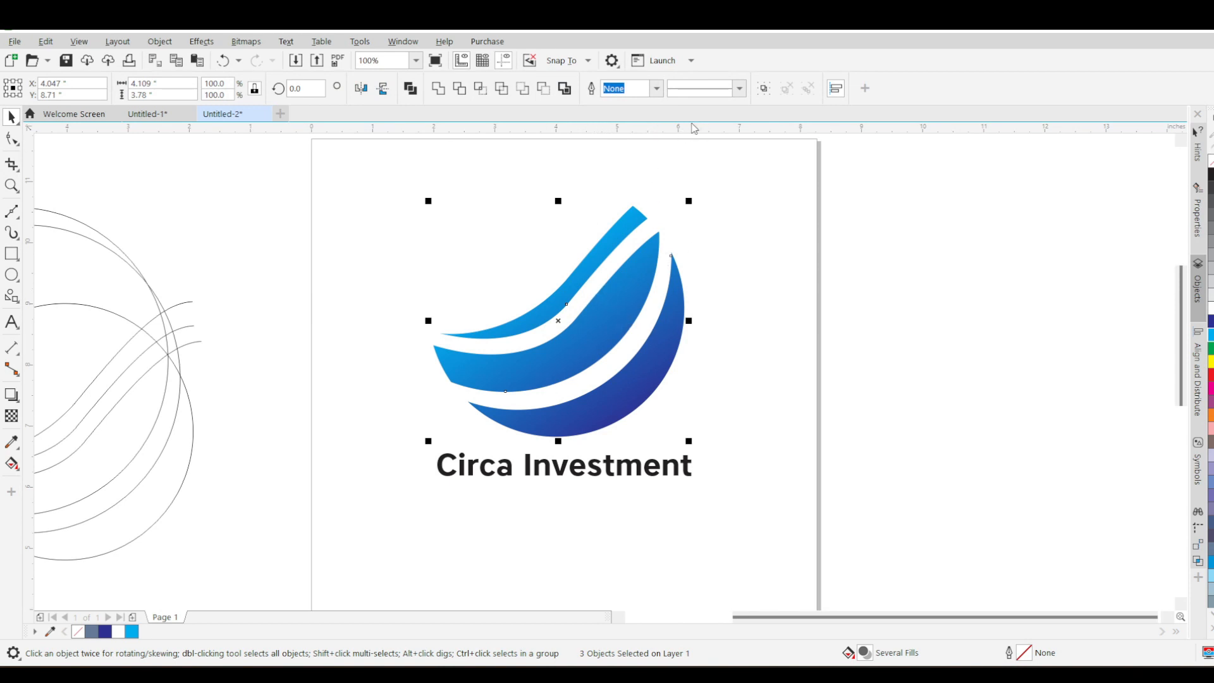
left_click(763, 89)
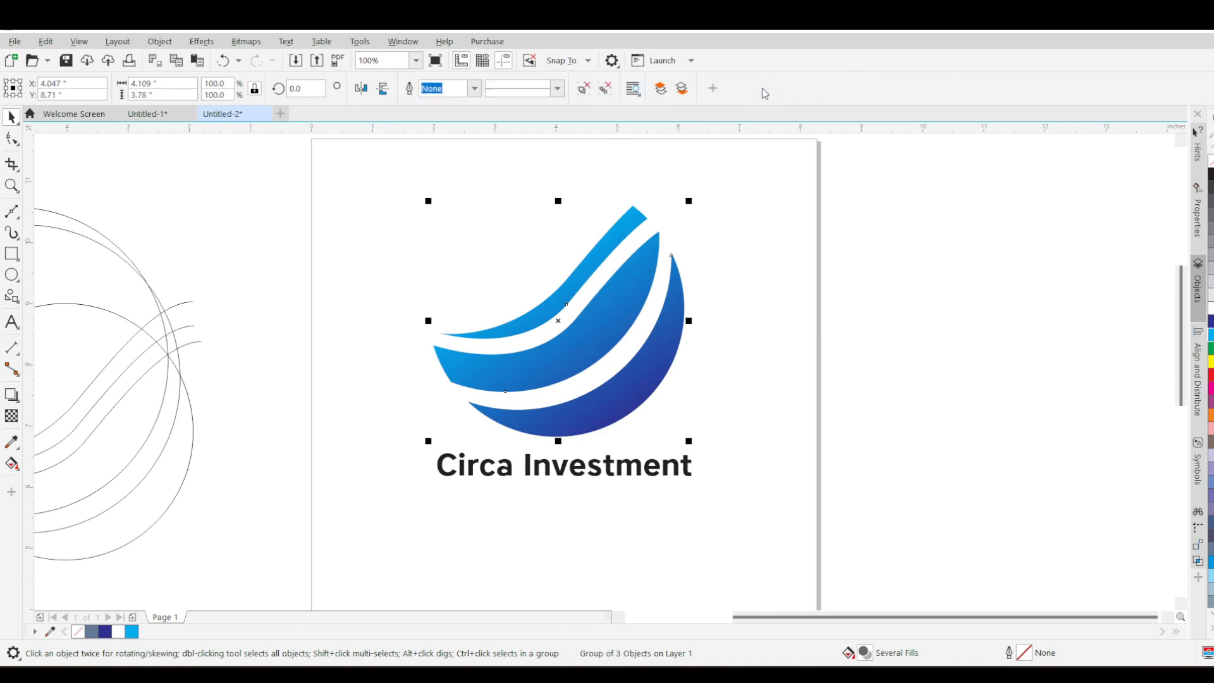
left_click(641, 476)
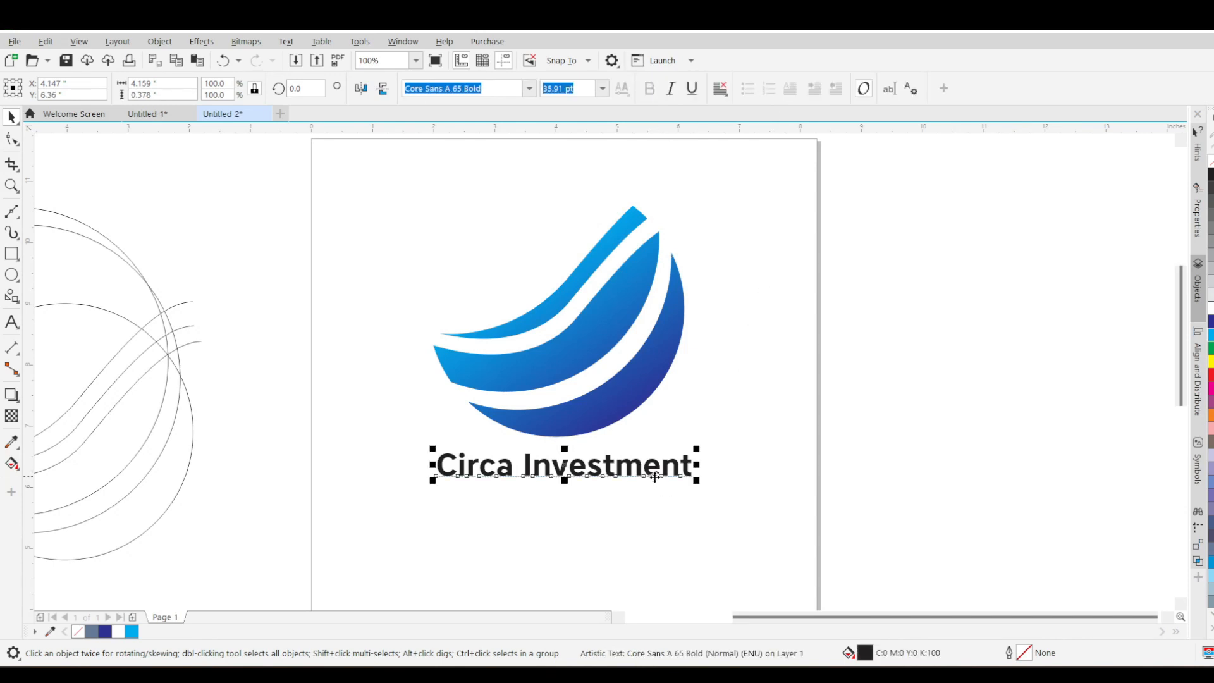
left_click(624, 390, "shift")
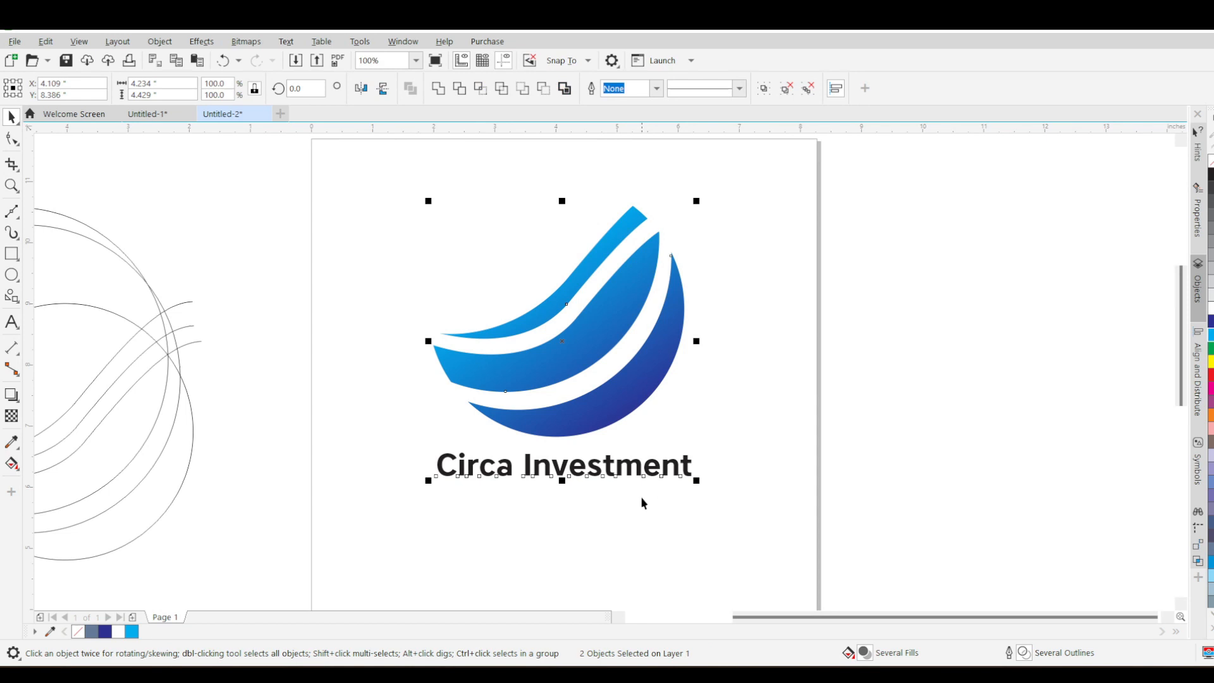
key("c")
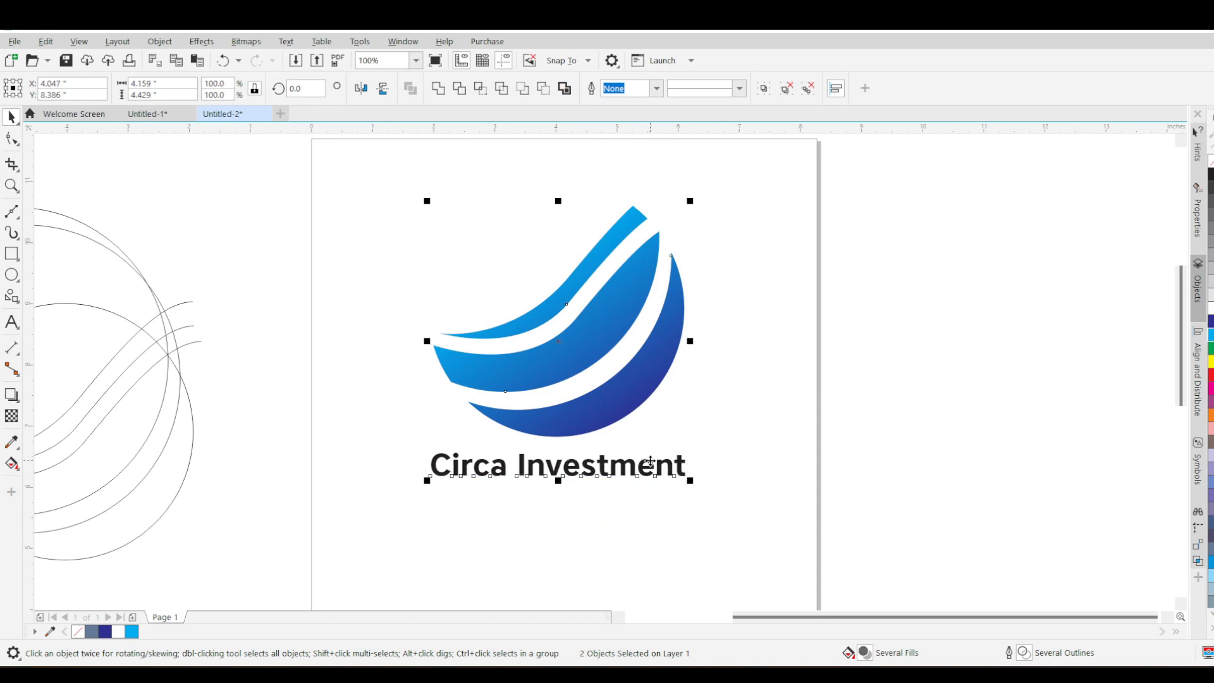
scroll(623, 342, "up", 2)
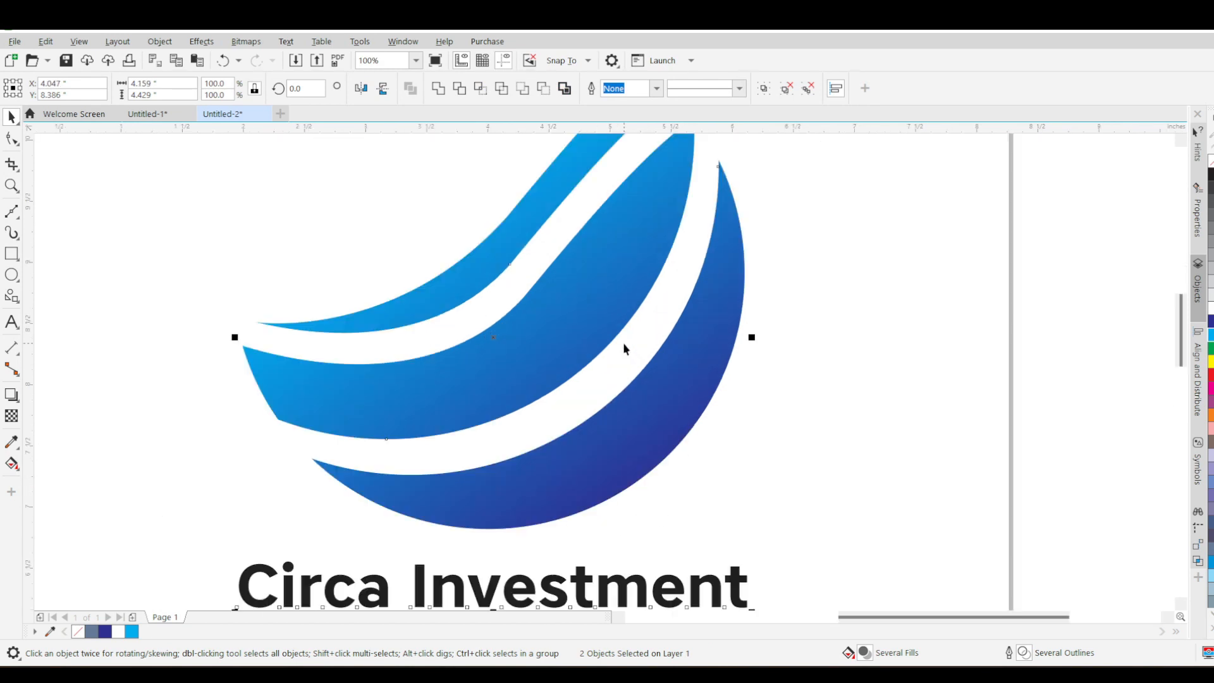
scroll(624, 322, "down", 2)
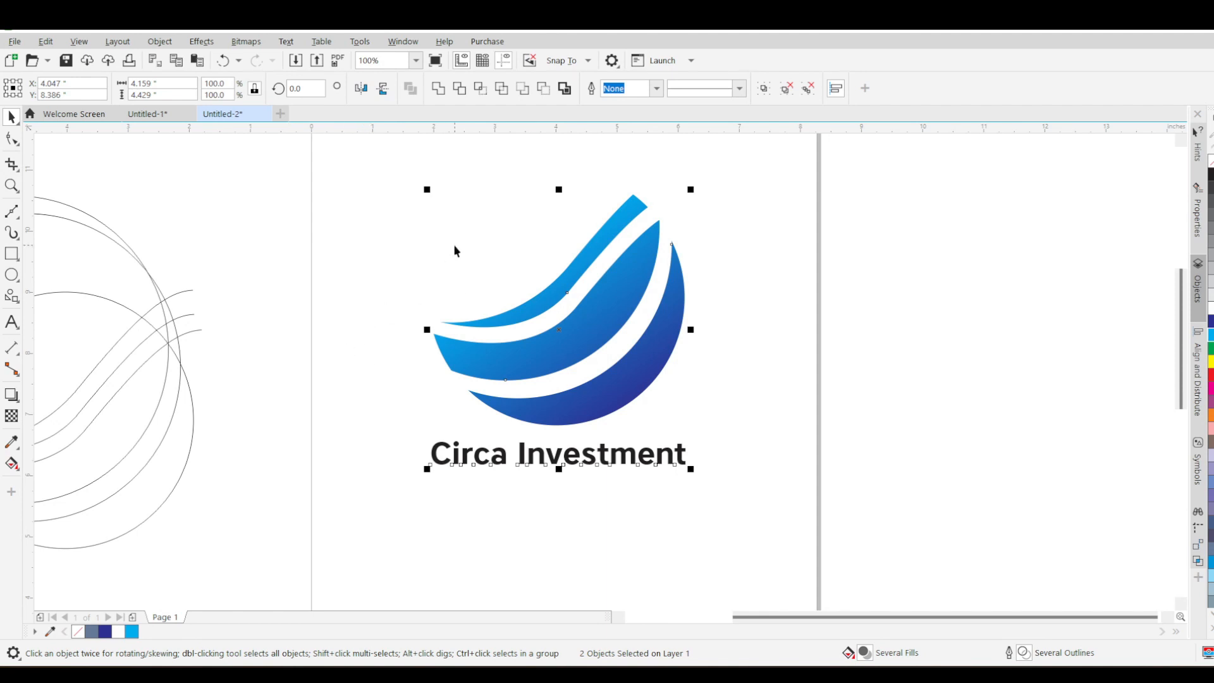